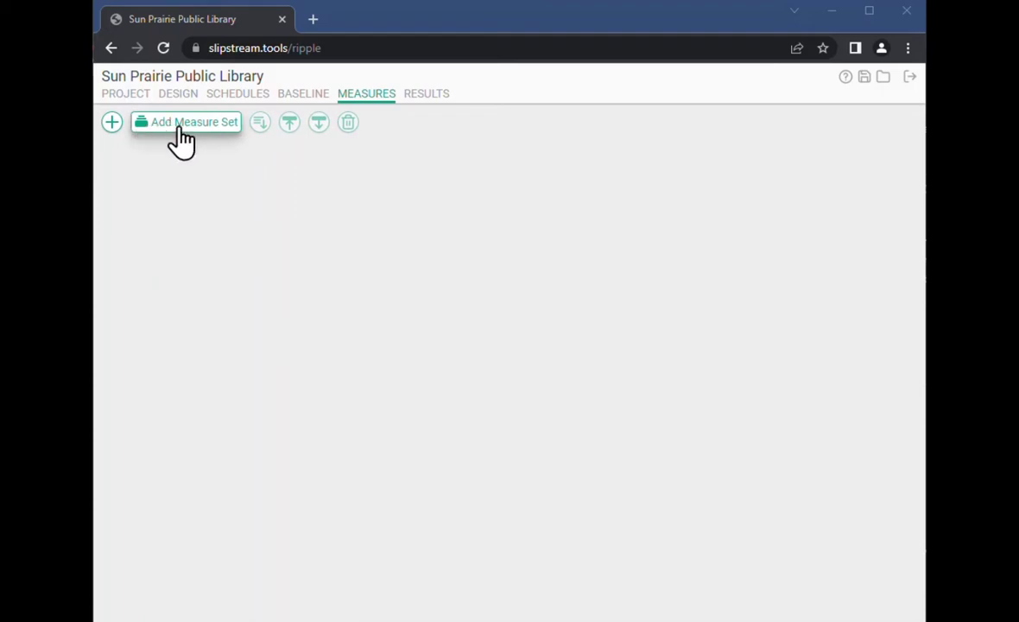
Step: Add the Standard measure set for Library and review its roof, wall and glazing measures
left_click(176, 128)
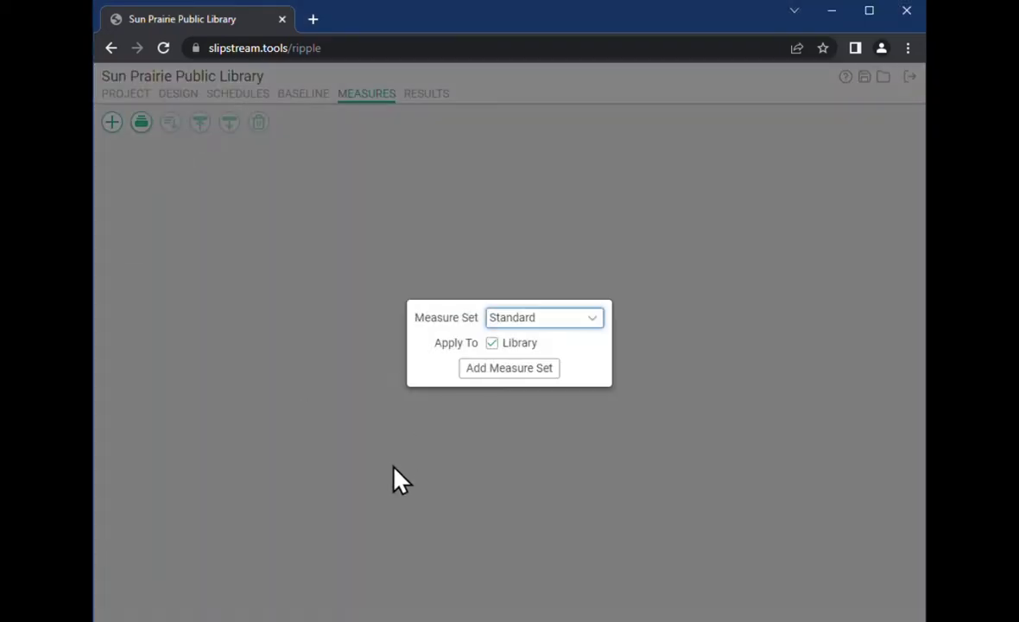
left_click(506, 369)
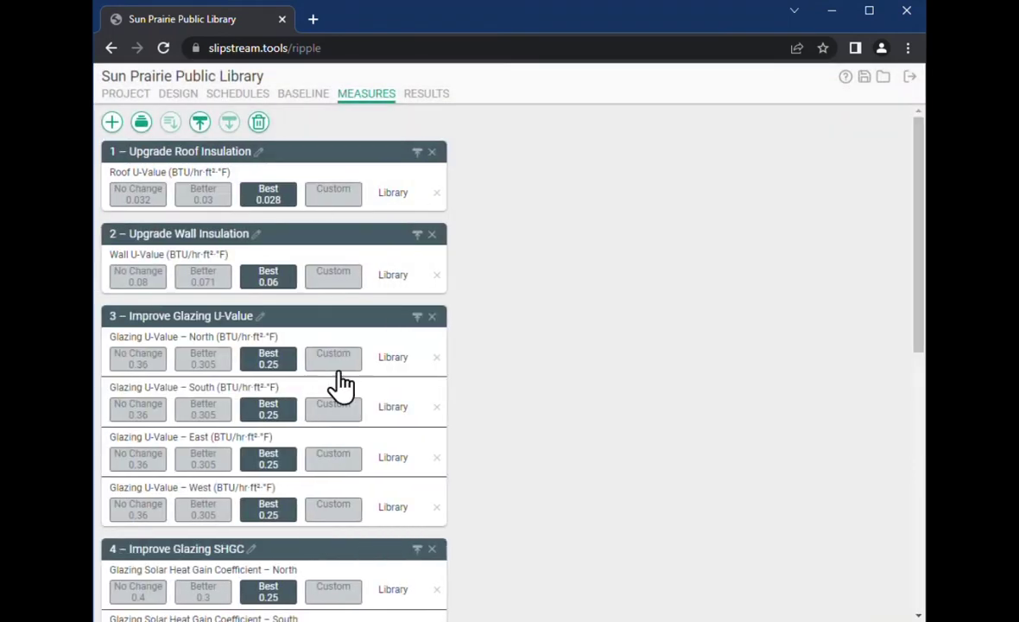
scroll(291, 387, "down", 7)
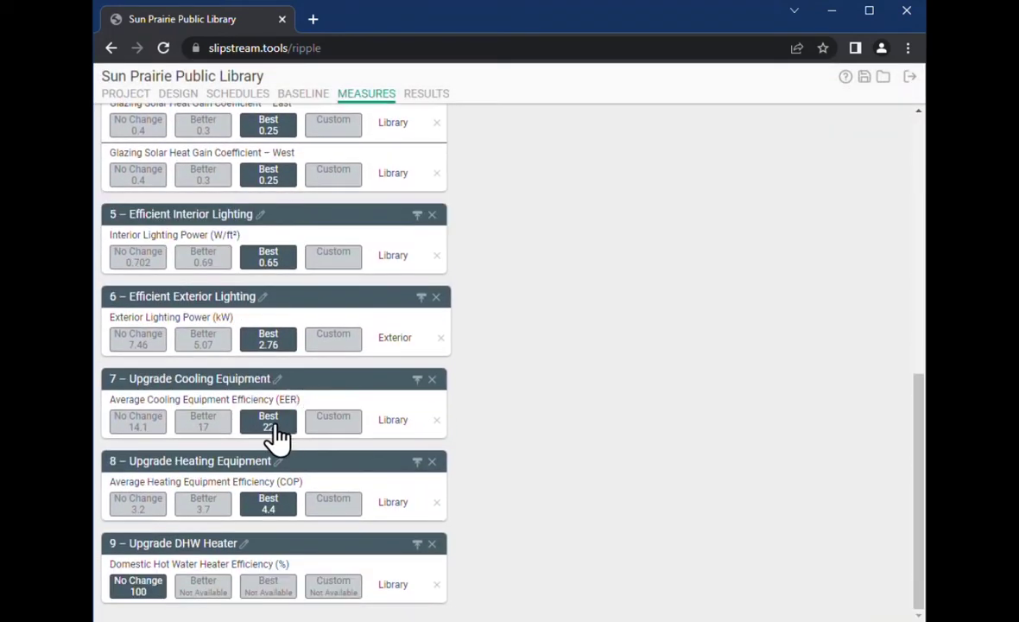
scroll(317, 427, "up", 10)
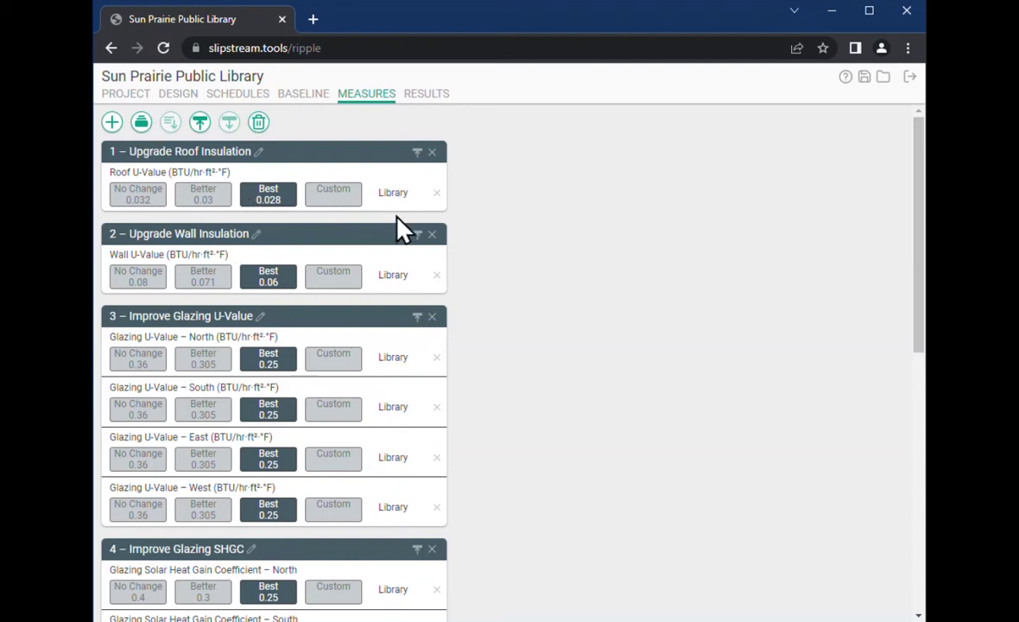
Step: Collapse measures Roof Insulation through Heating Equipment, then delete the Upgrade DHW Heater measure
left_click(416, 152)
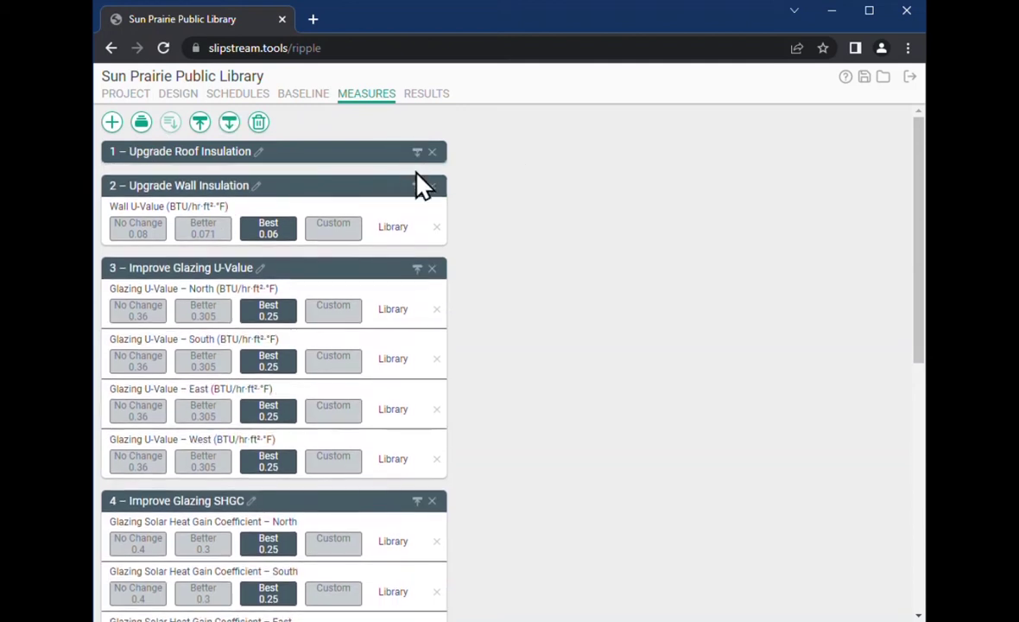
left_click(417, 185)
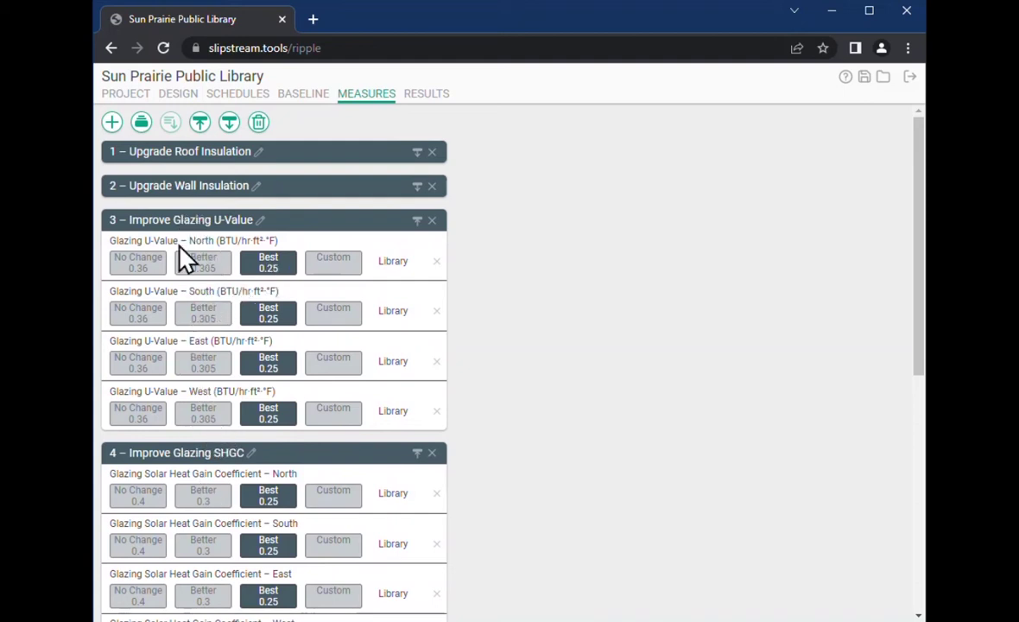
left_click(417, 226)
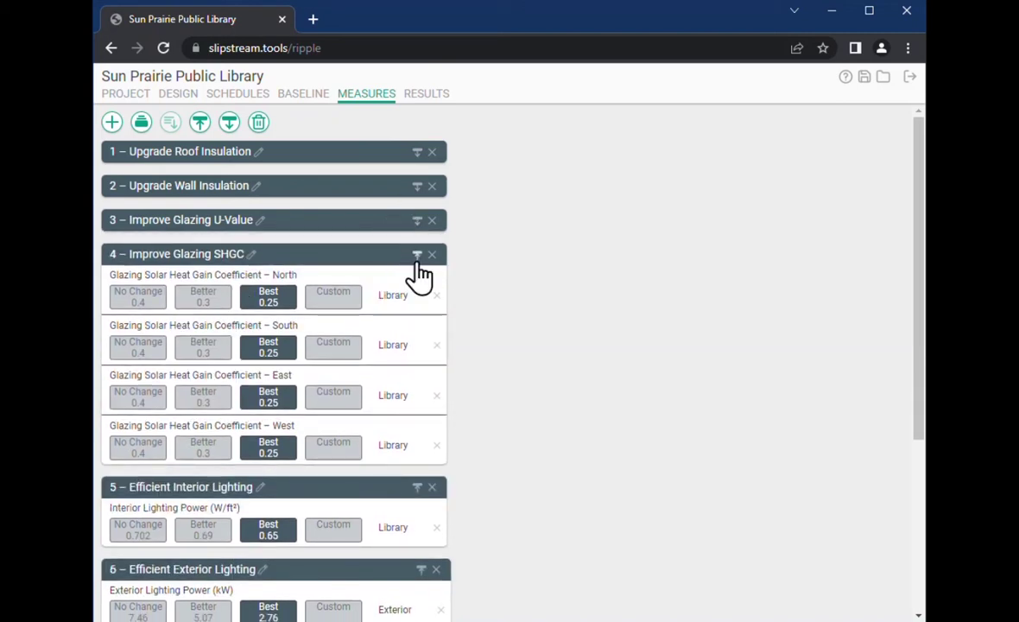
left_click(417, 255)
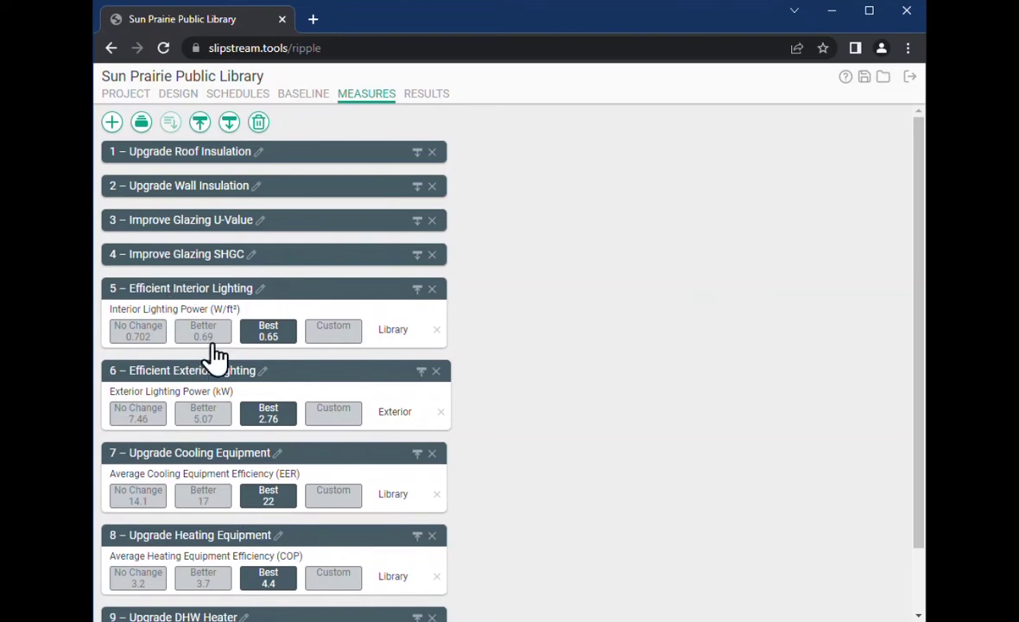
left_click(418, 290)
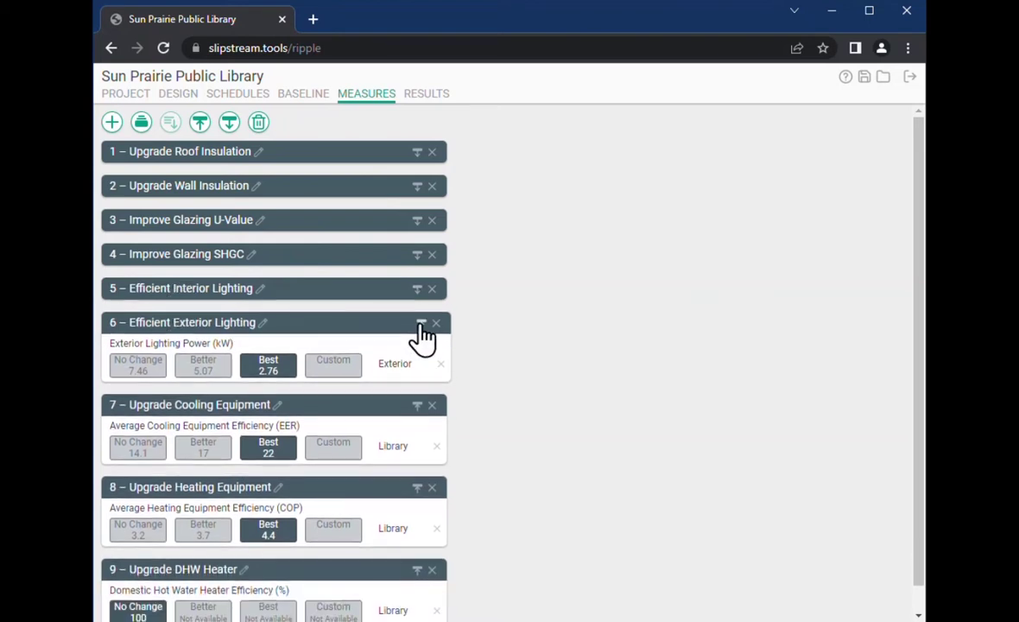
left_click(419, 325)
left_click(418, 357)
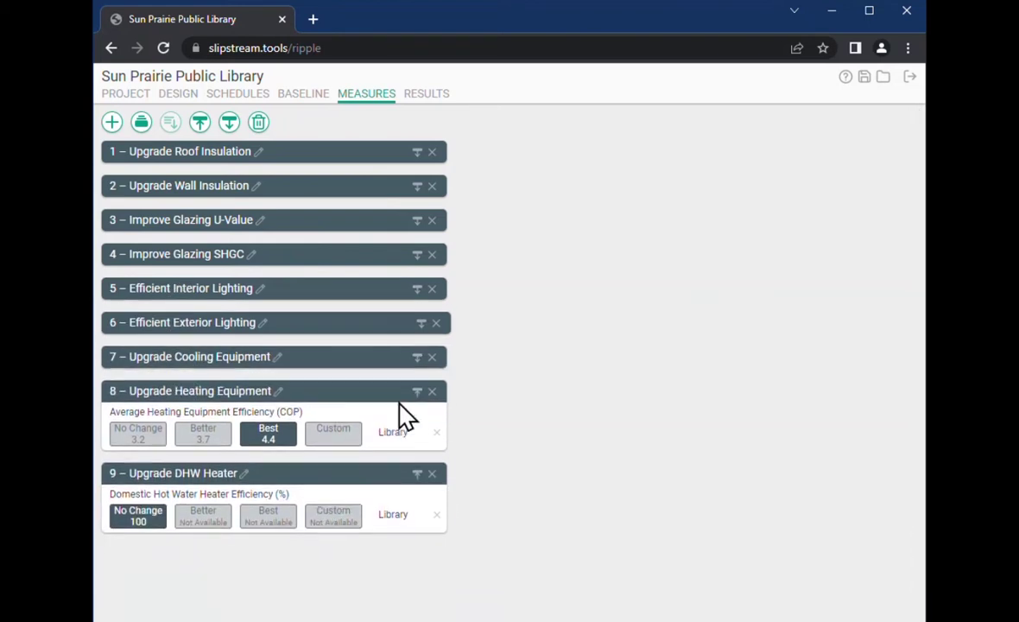
left_click(418, 391)
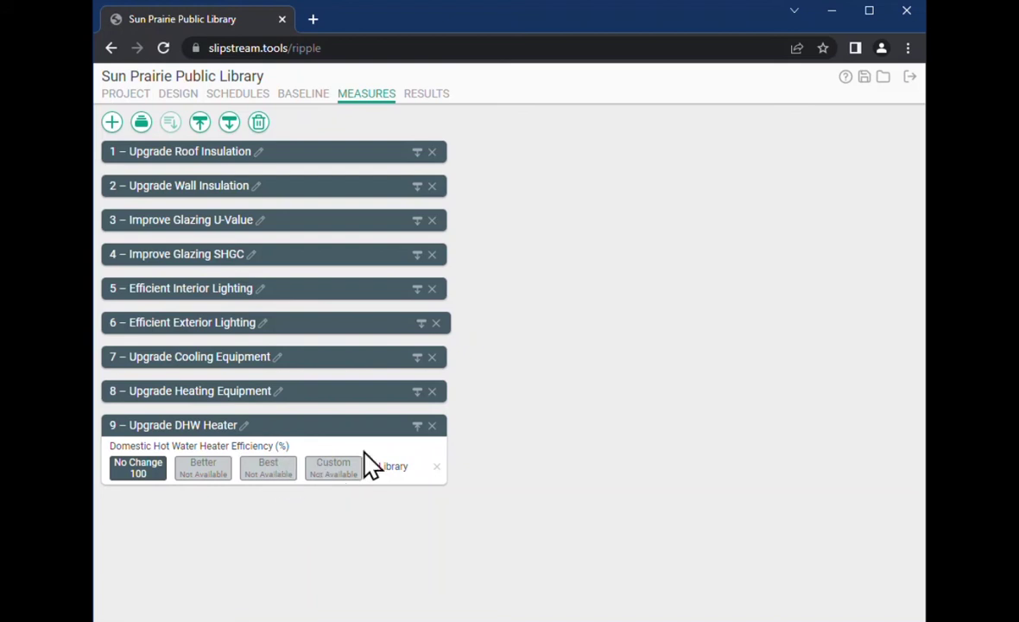
left_click(431, 425)
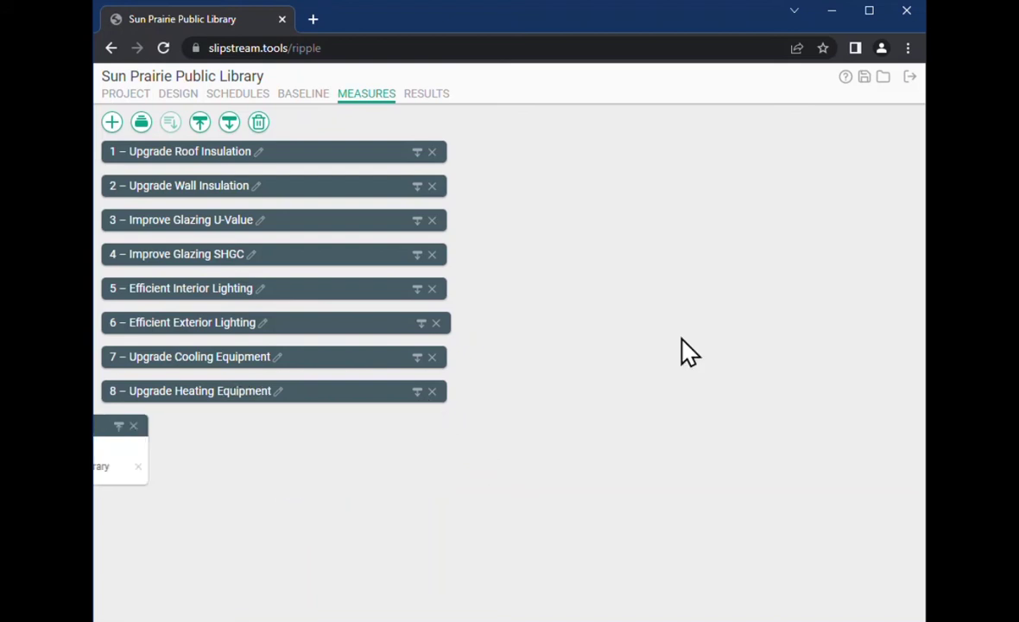
Step: Create a new measure named Daylighting with the Daylighting parameter
left_click(116, 128)
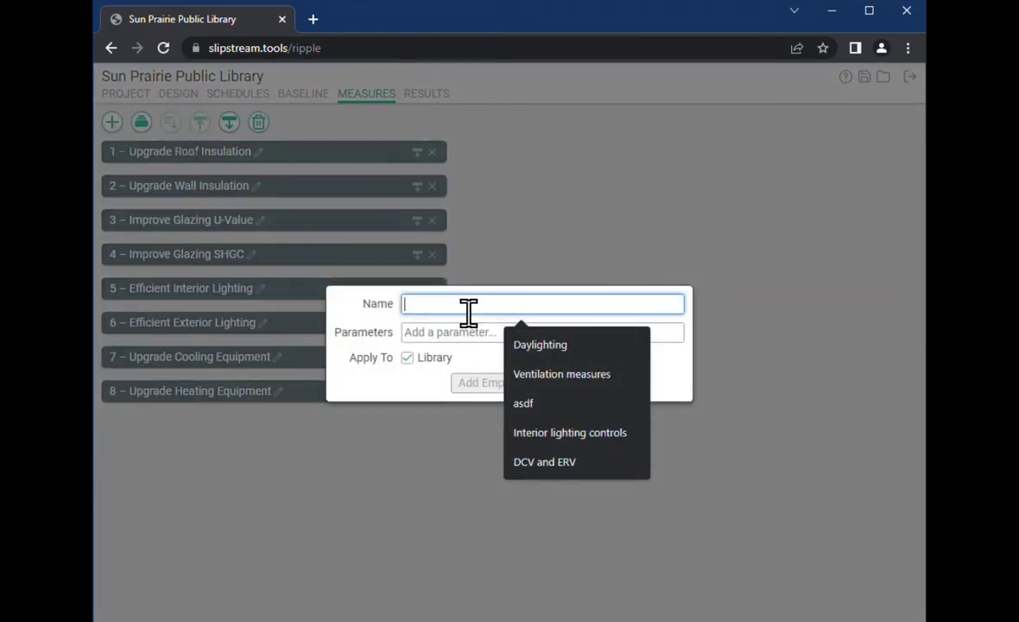
type("Daylighting")
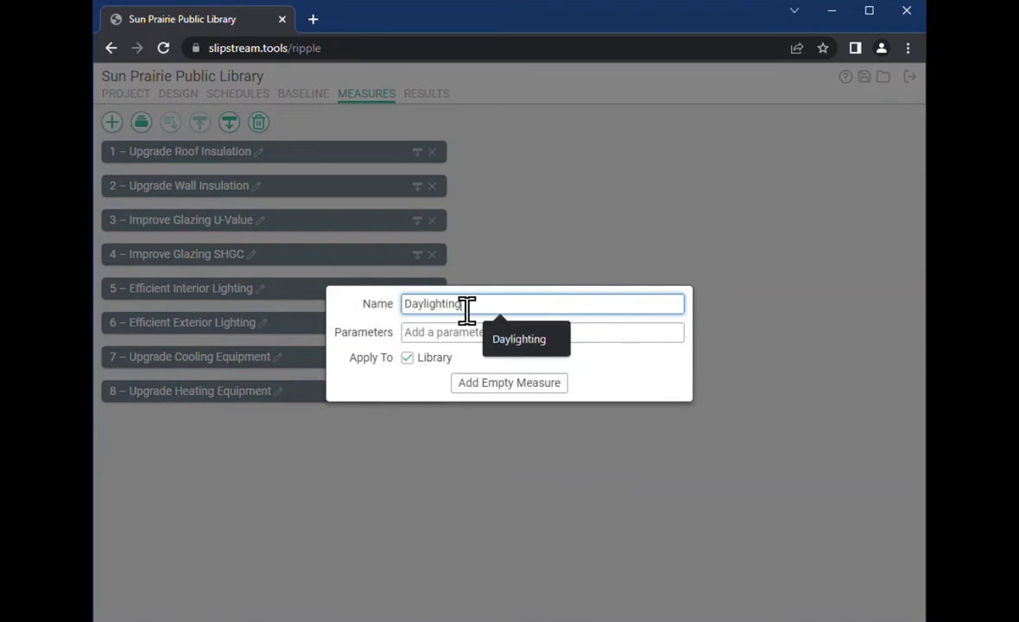
left_click(537, 333)
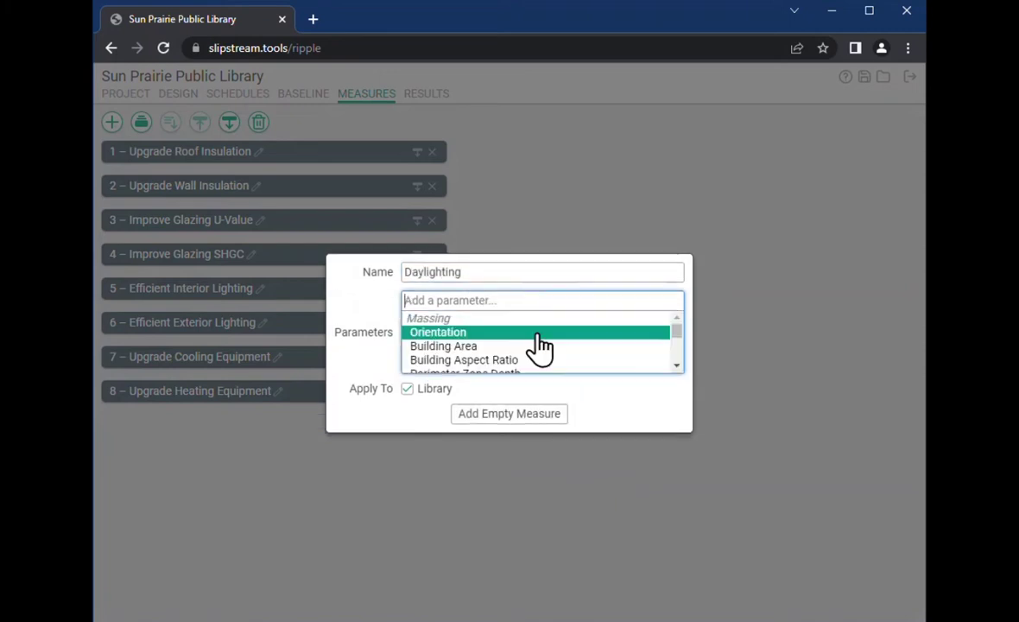
scroll(540, 342, "down", 8)
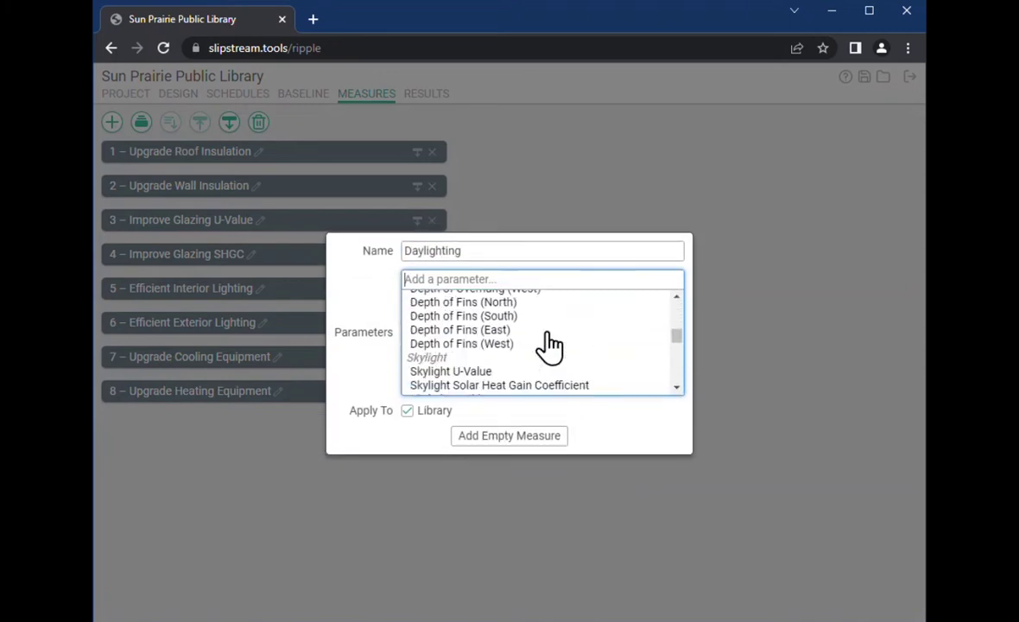
scroll(539, 354, "down", 10)
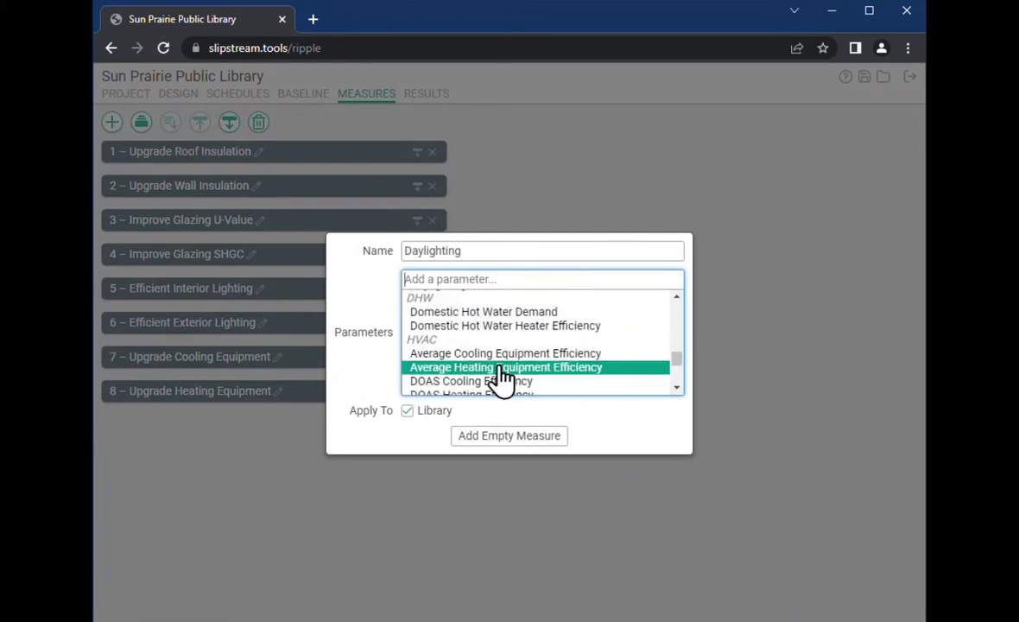
scroll(503, 377, "up", 3)
left_click(433, 366)
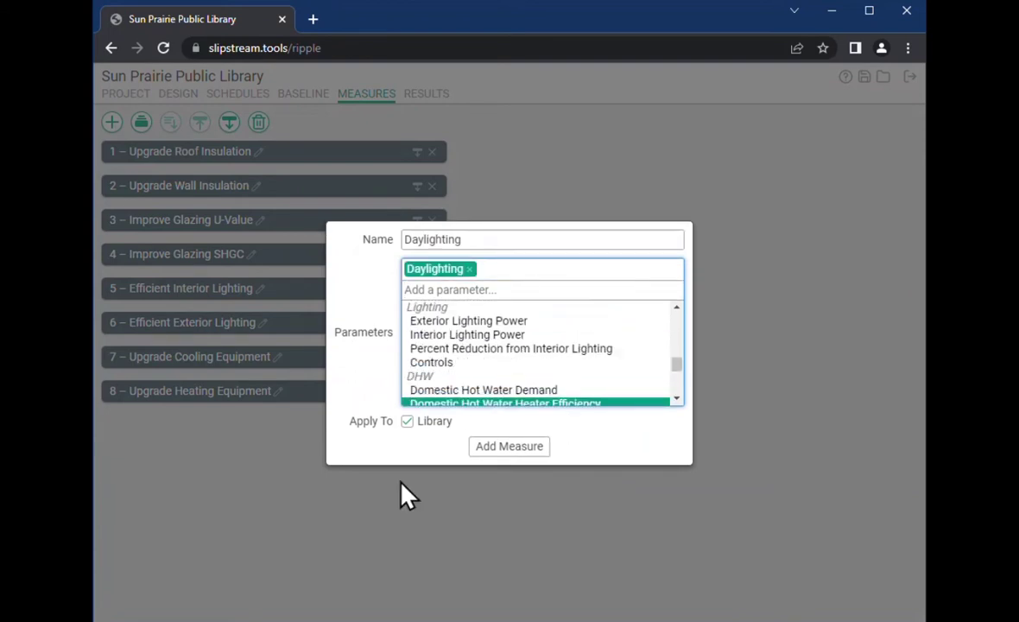
left_click(494, 447)
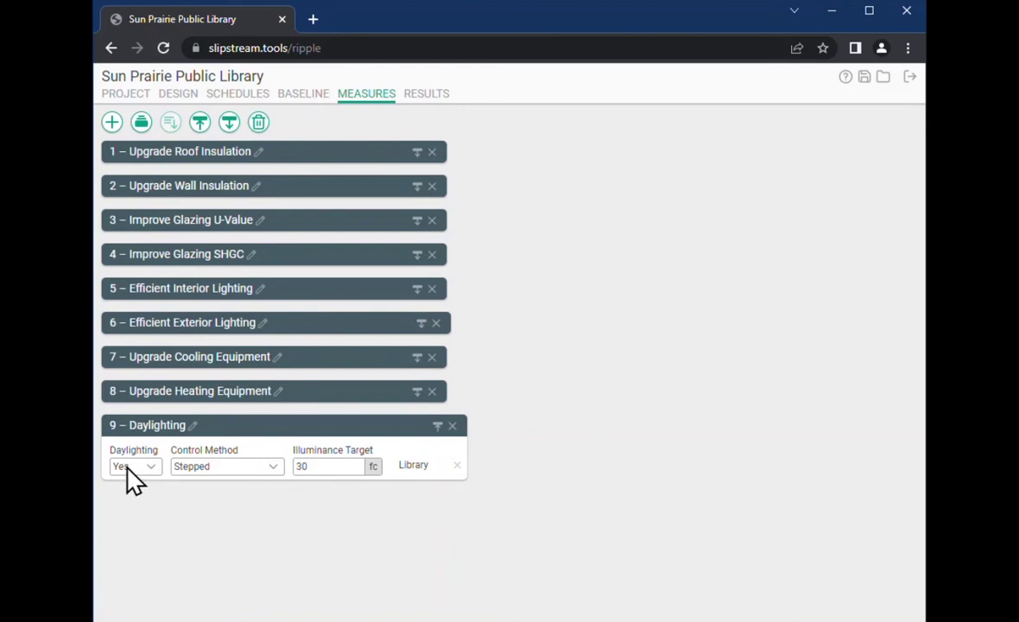
Step: Set the Daylighting control method to Continuous Dimming and collapse the measure
left_click(272, 468)
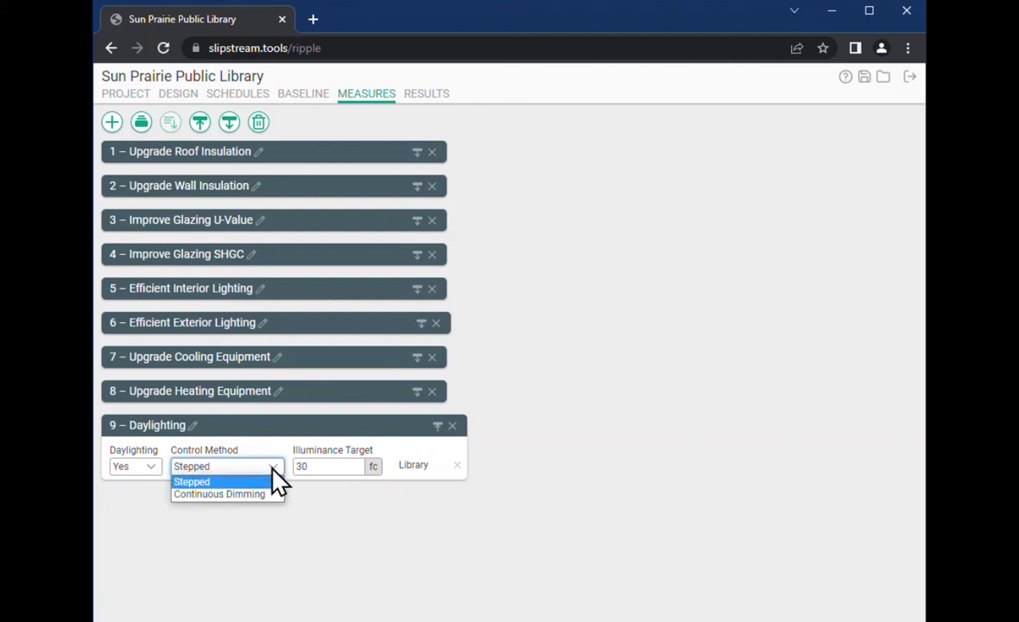
left_click(218, 495)
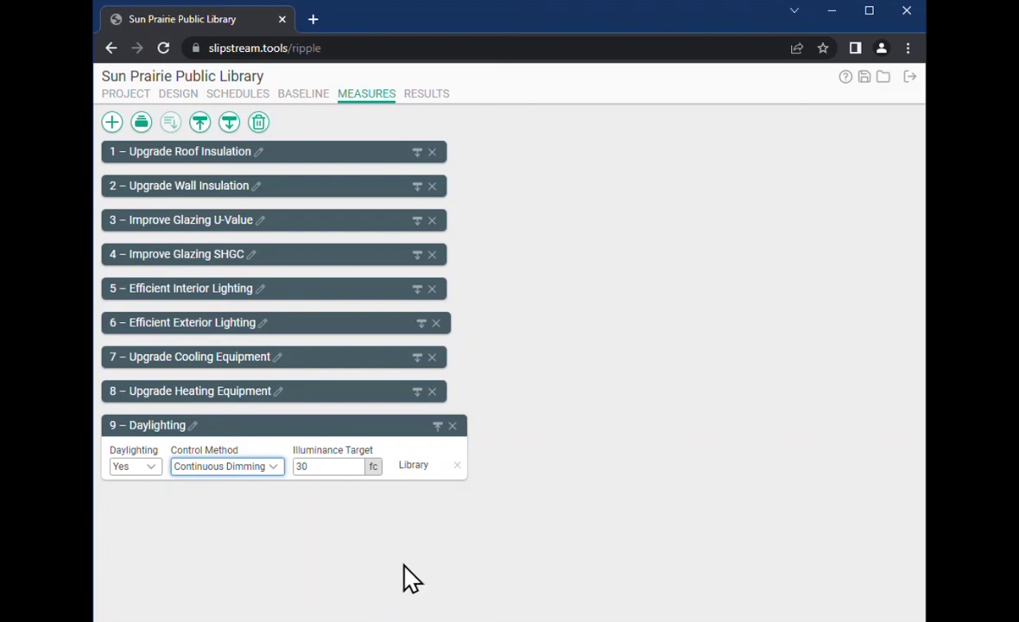
left_click(437, 426)
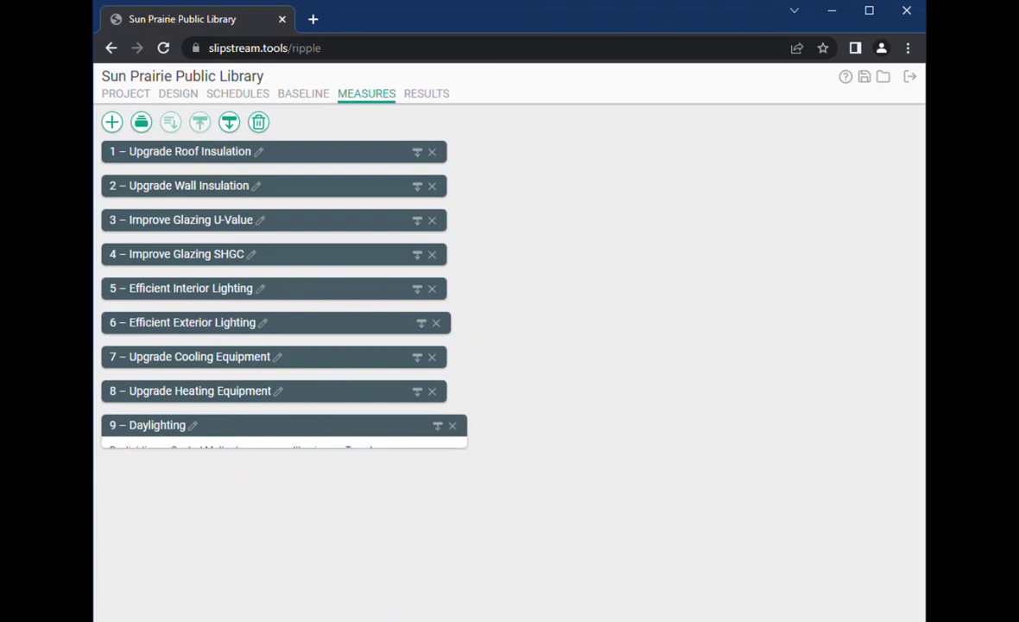
Step: Create a Ventilation measure with Demand Control Ventilation and Energy Recovery Ventilation parameters
left_click(127, 123)
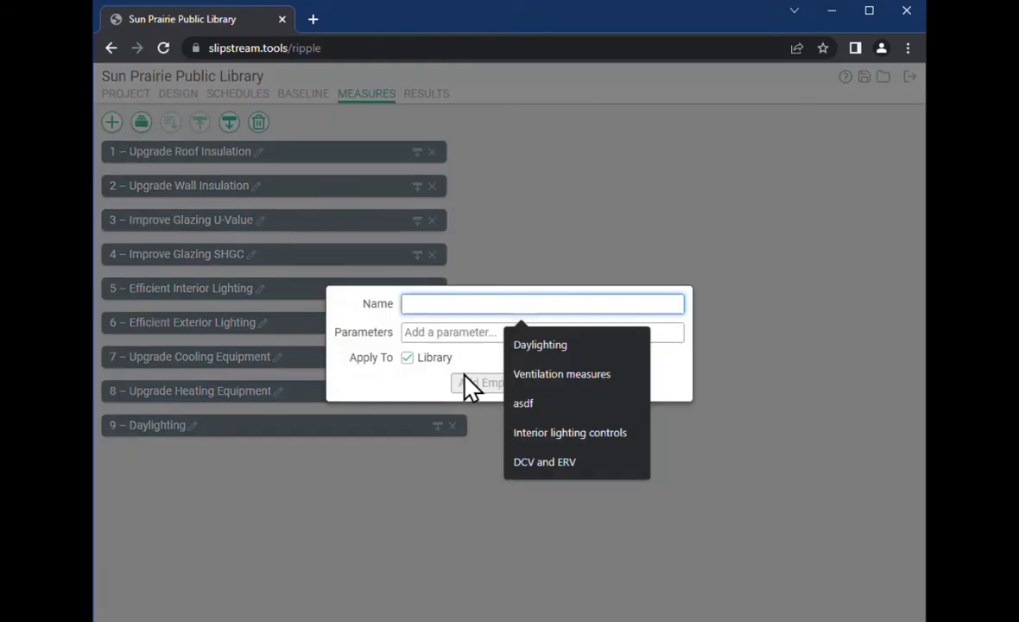
type("Ventilation")
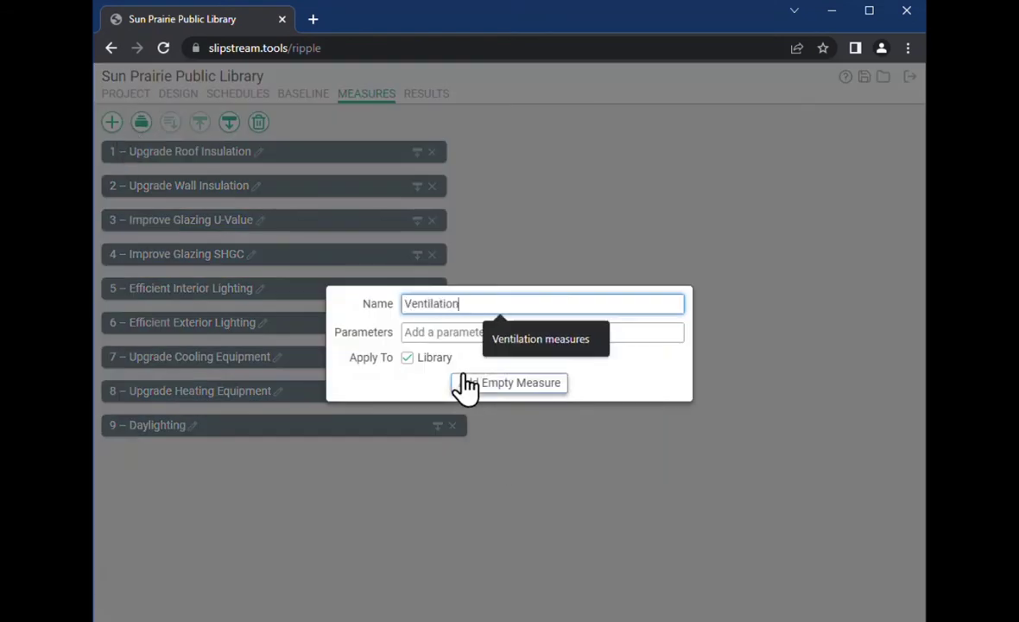
left_click(441, 333)
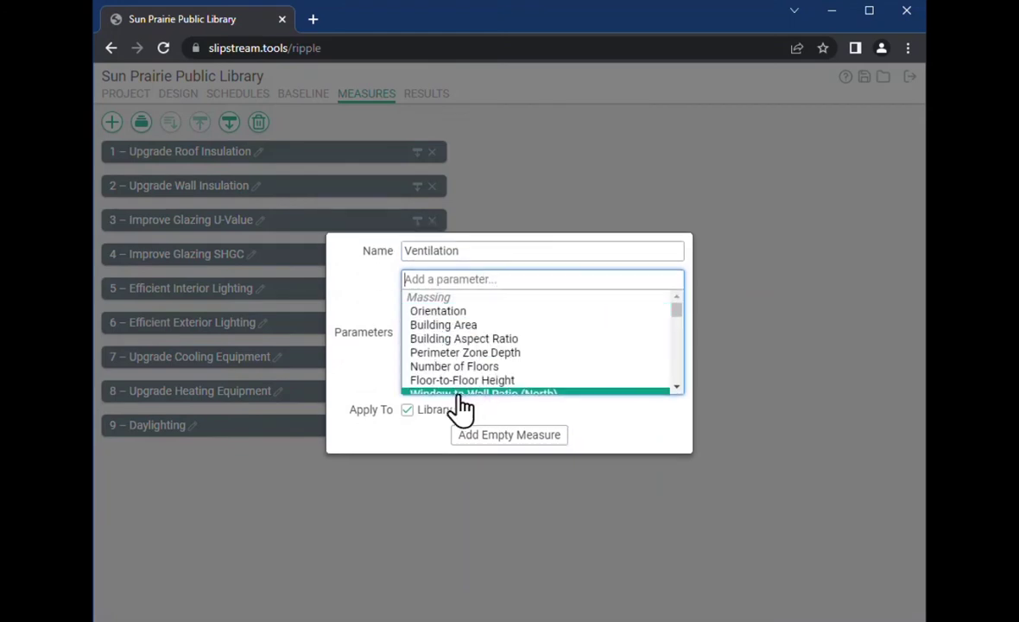
scroll(494, 357, "down", 5)
scroll(510, 350, "down", 10)
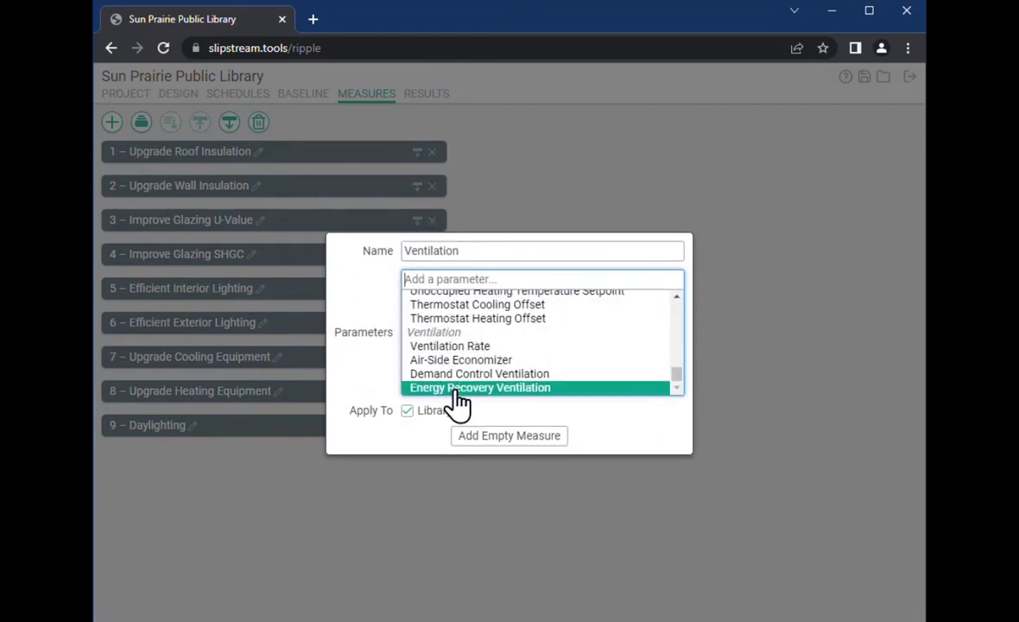
left_click(496, 374)
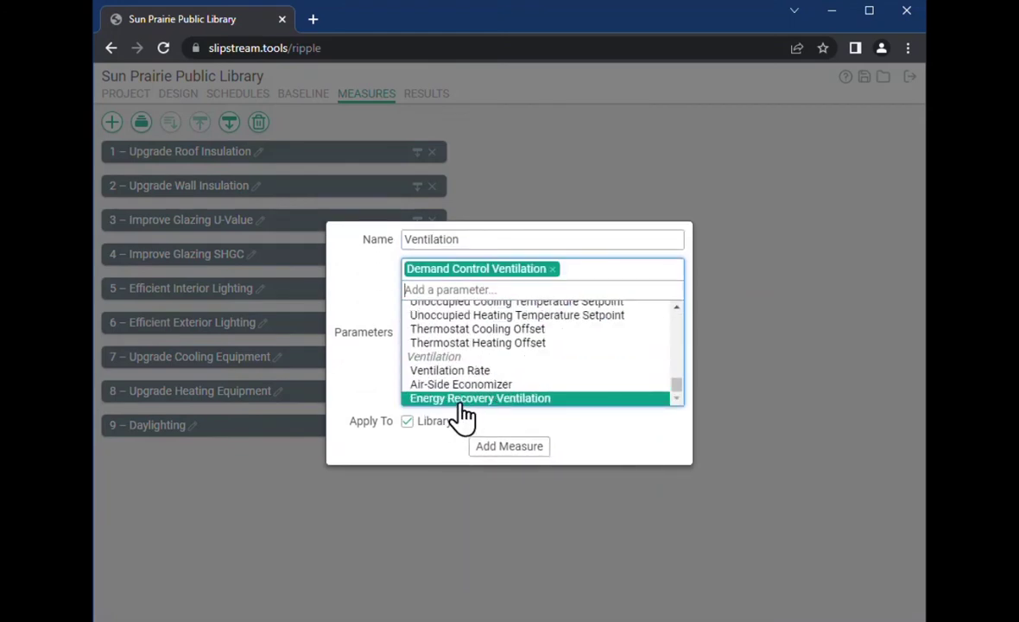
left_click(463, 402)
left_click(516, 458)
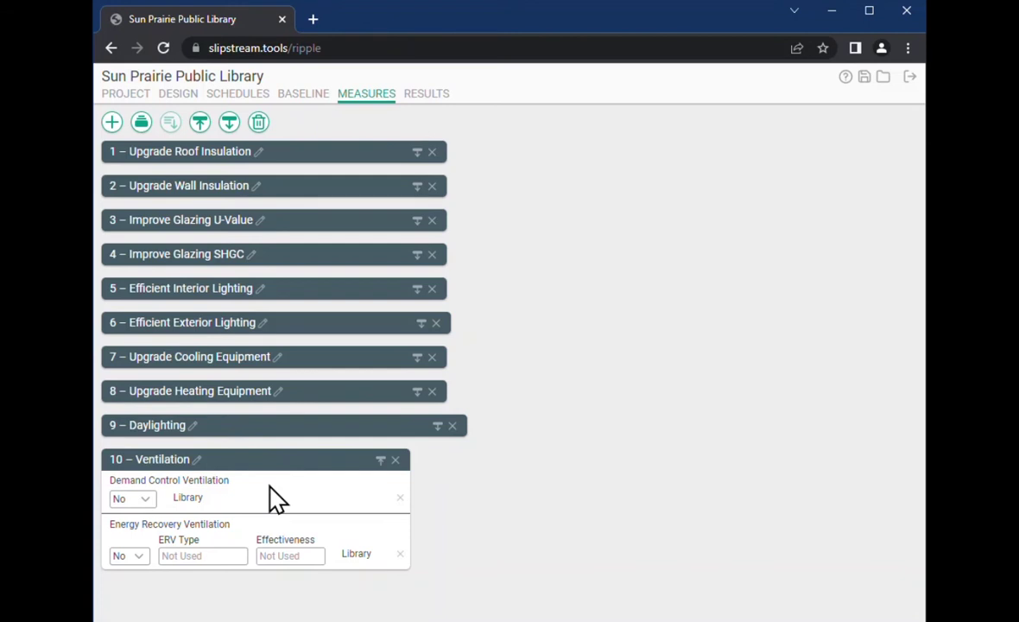
left_click(145, 501)
Step: Set Demand Control Ventilation and Energy Recovery Ventilation to Yes, then collapse the Ventilation card
left_click(125, 516)
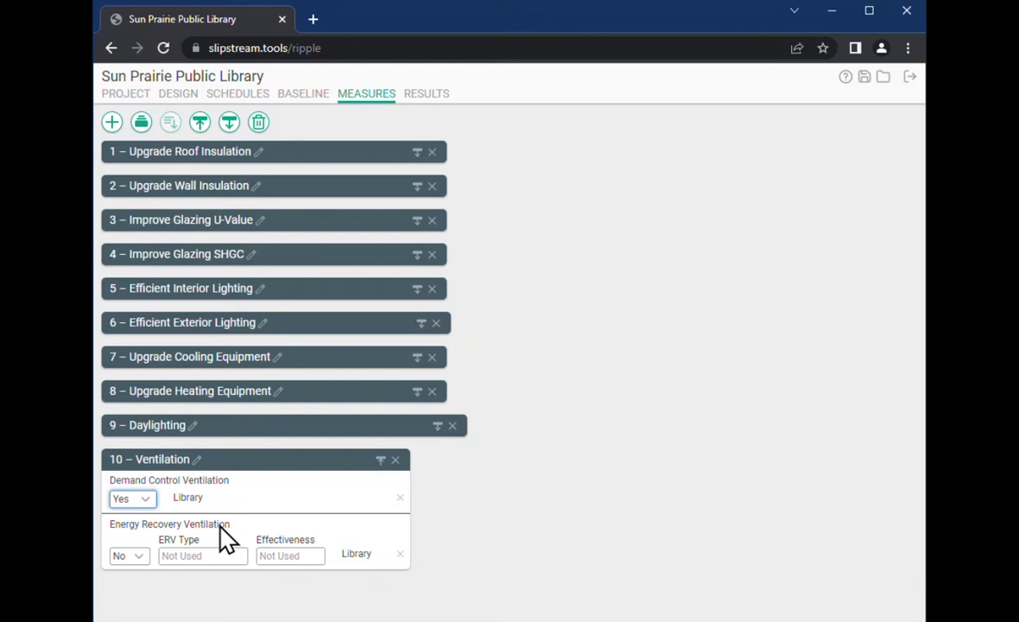
left_click(135, 558)
left_click(138, 571)
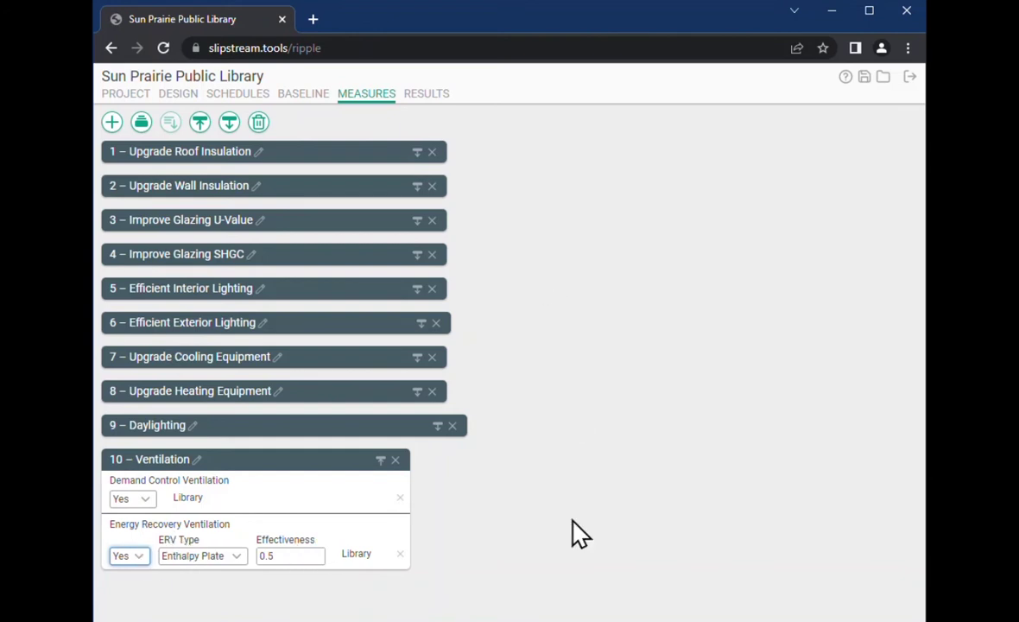
left_click(379, 462)
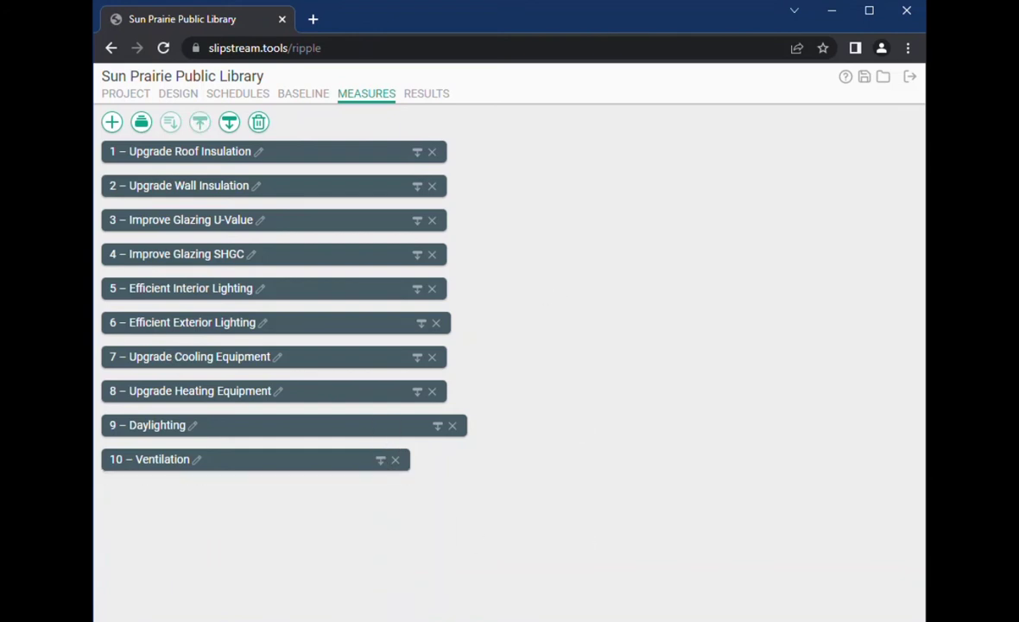
Step: Run the simulations and review the annual summary showing energy cost falling from 75,065 to 57,388
left_click(434, 98)
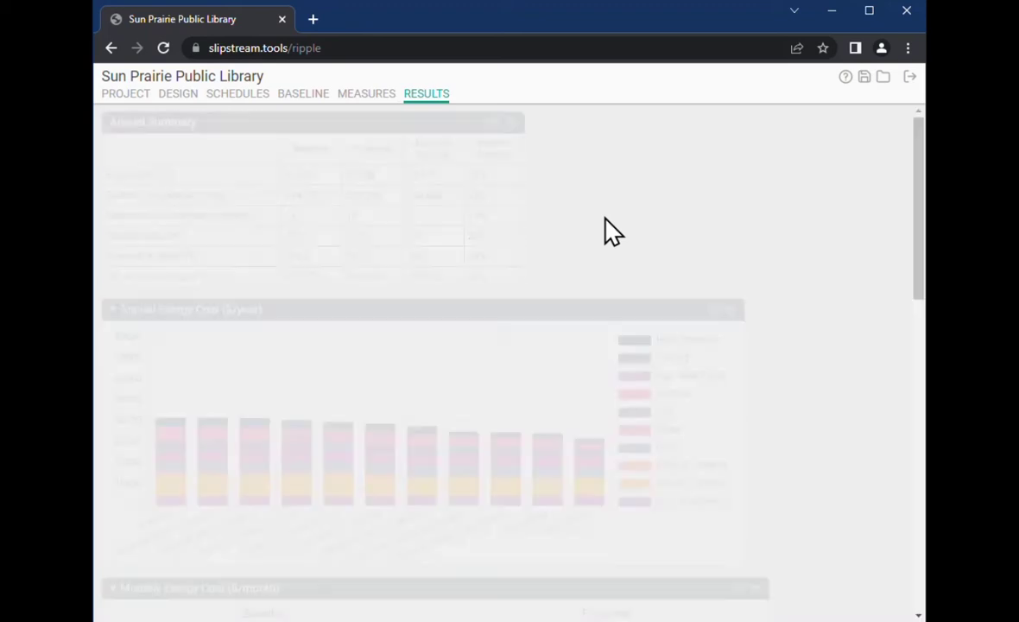
scroll(619, 232, "down", 1)
scroll(757, 223, "down", 10)
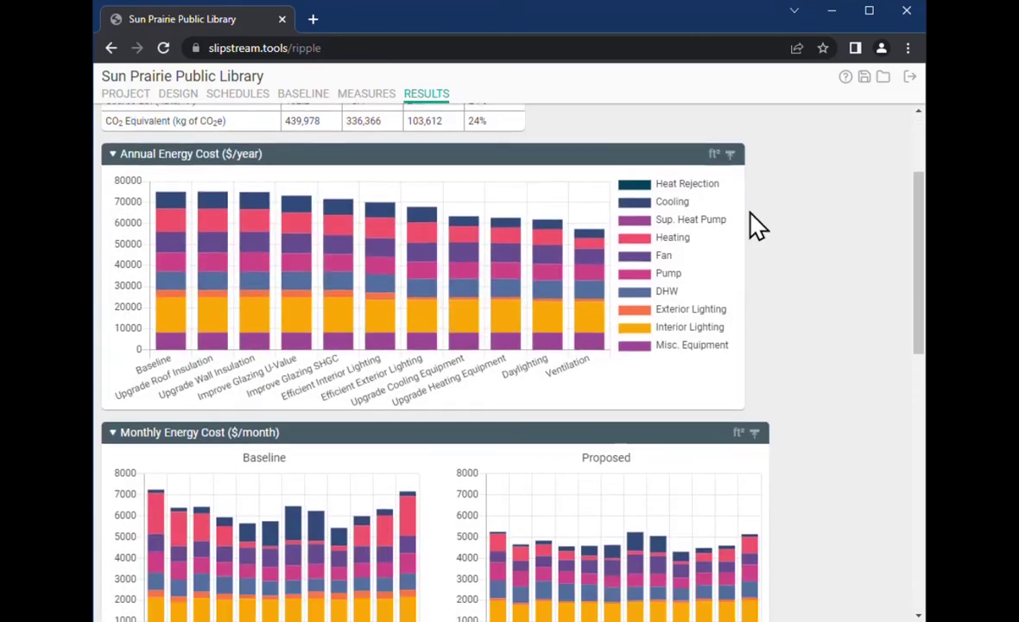
scroll(758, 333, "up", 12)
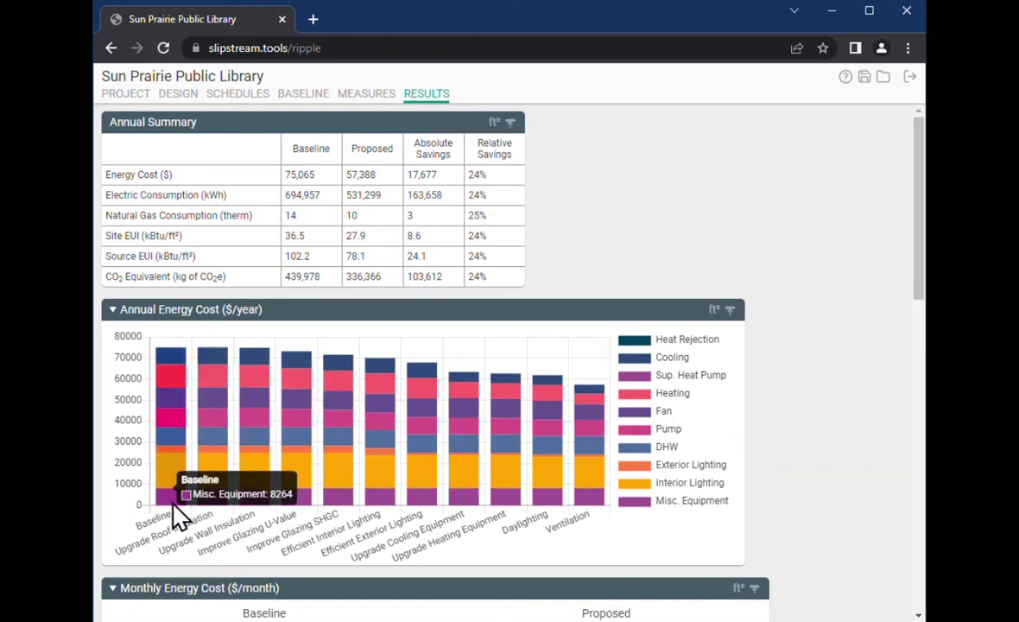
Step: Hide Cooling, Heating, Fan, Pump, DHW, Exterior Lighting and other end uses, leaving Interior Lighting only
left_click(676, 359)
left_click(687, 375)
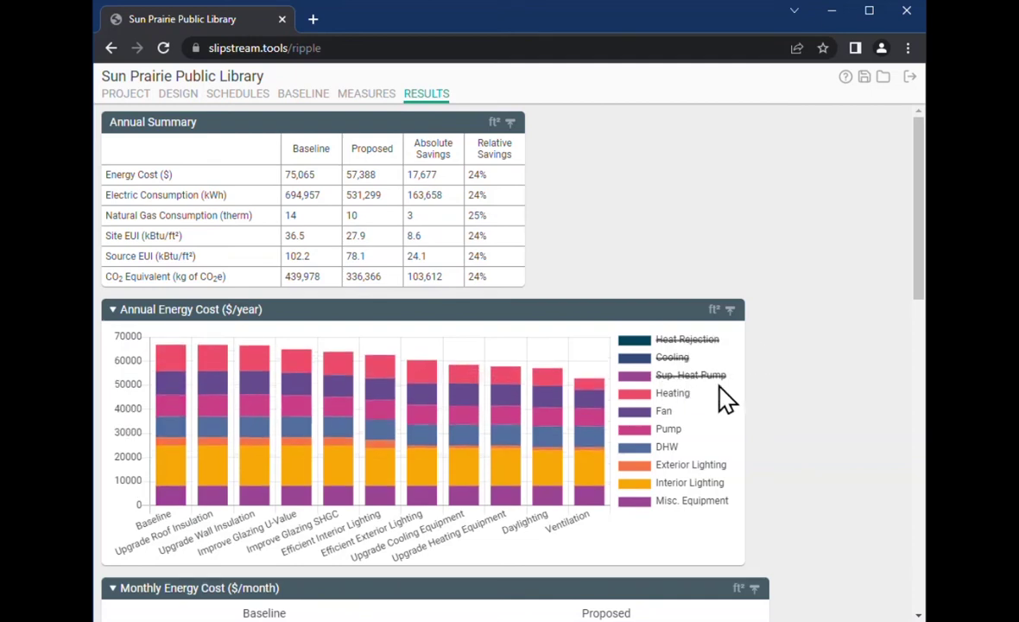
left_click(672, 396)
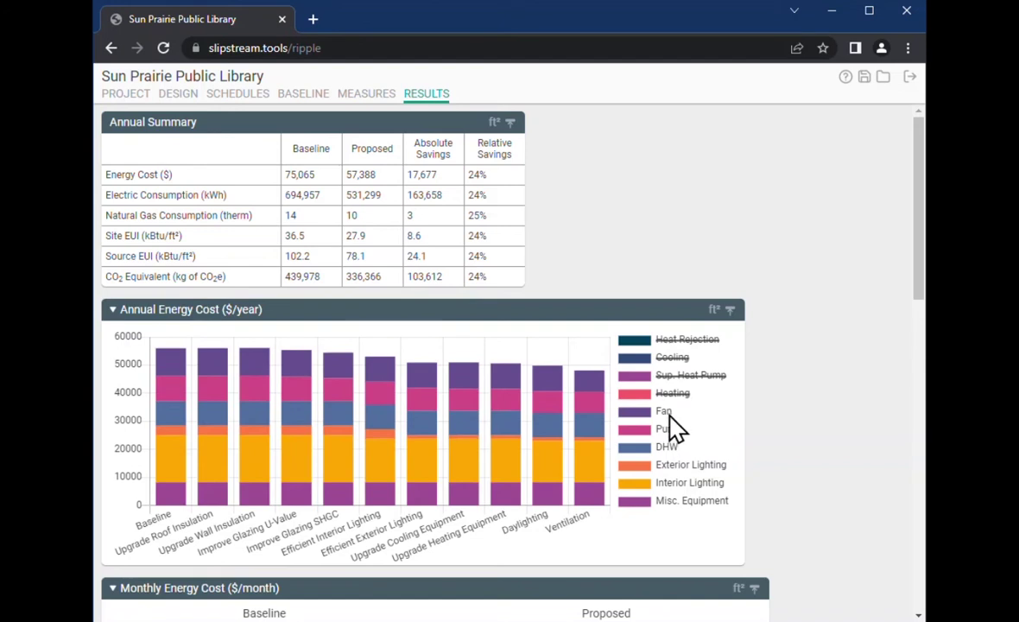
left_click(669, 413)
left_click(672, 429)
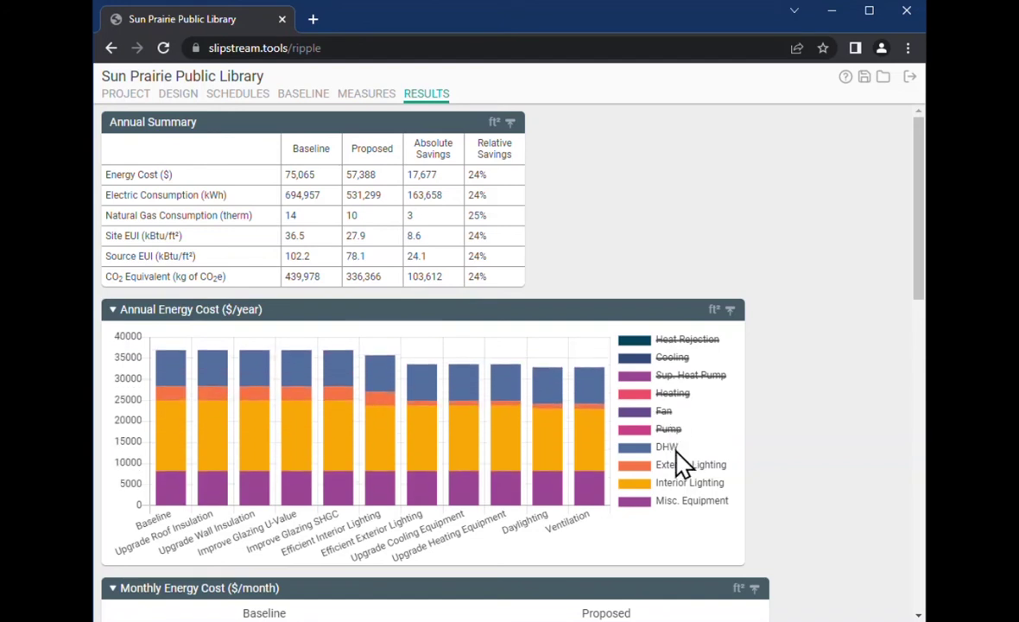
left_click(677, 448)
left_click(675, 467)
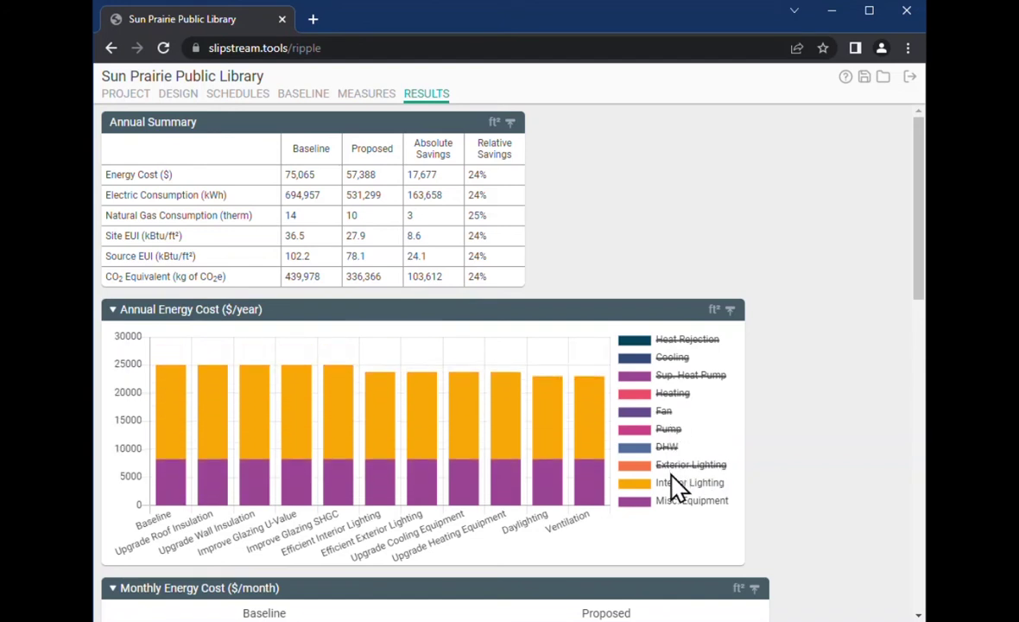
left_click(678, 502)
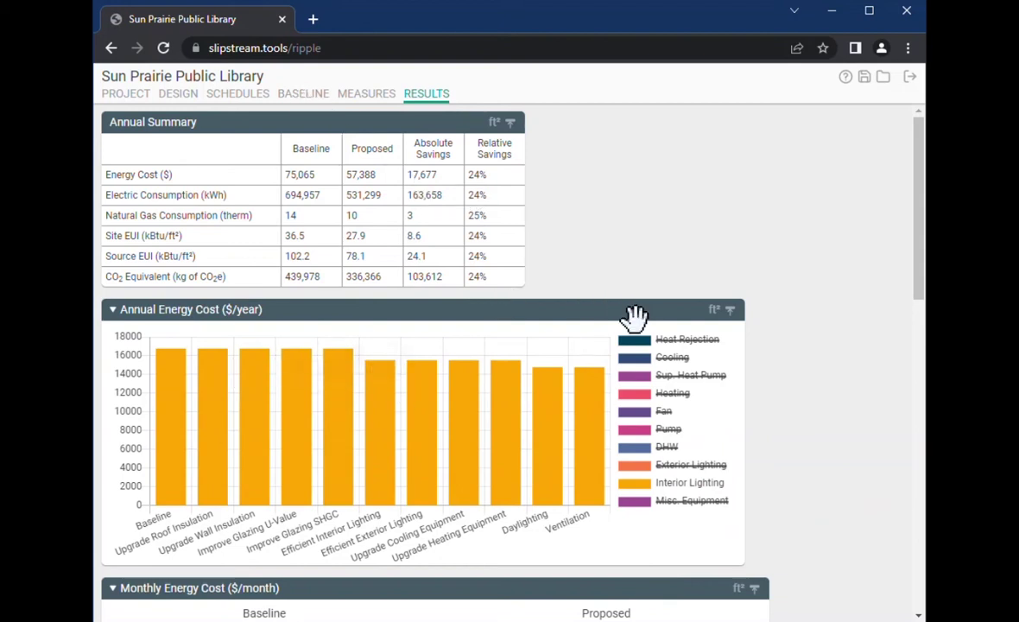
mouse_move(549, 393)
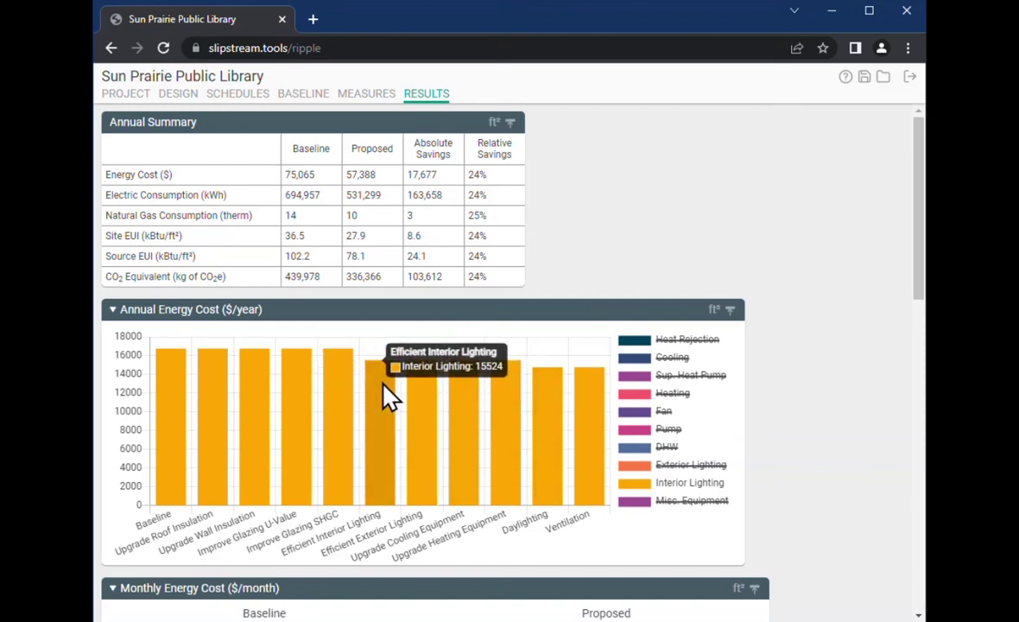
Step: Switch the monthly charts' metric to Electricity consumption
scroll(667, 150, "down", 2)
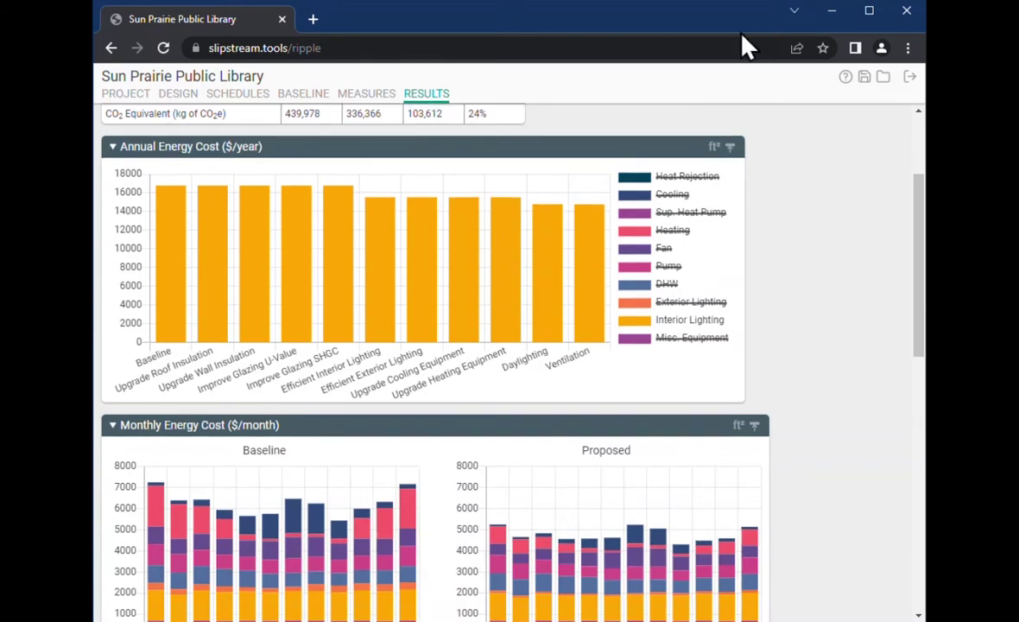
scroll(636, 391, "down", 2)
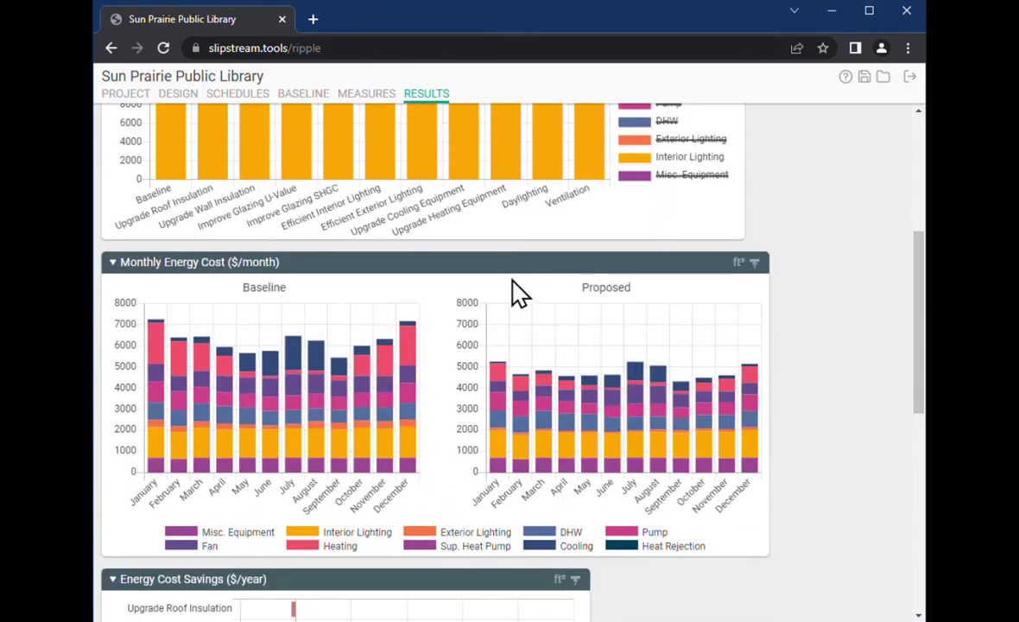
scroll(400, 289, "down", 1)
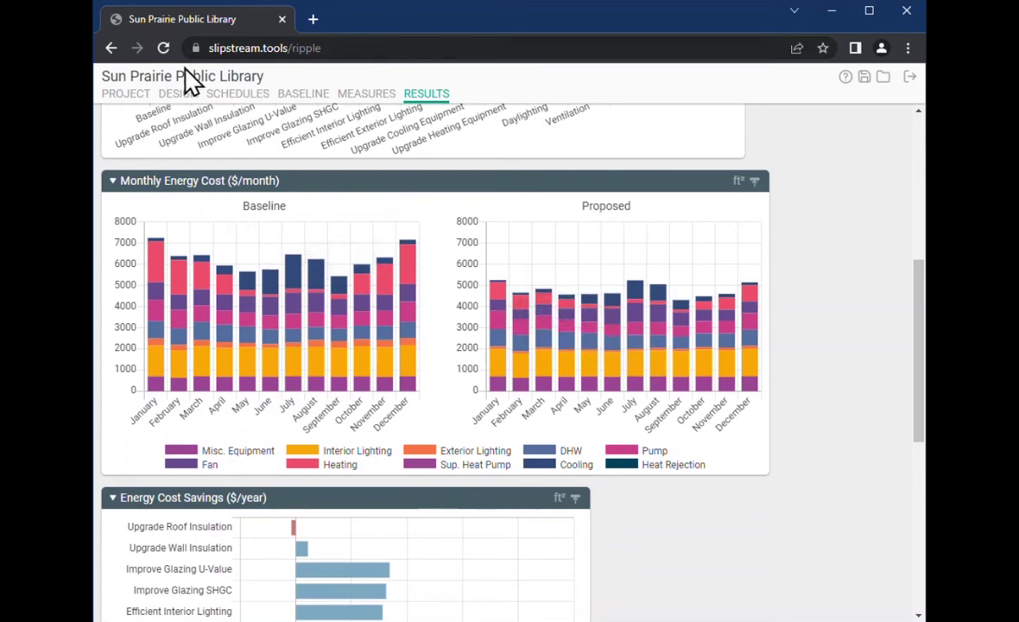
mouse_move(289, 283)
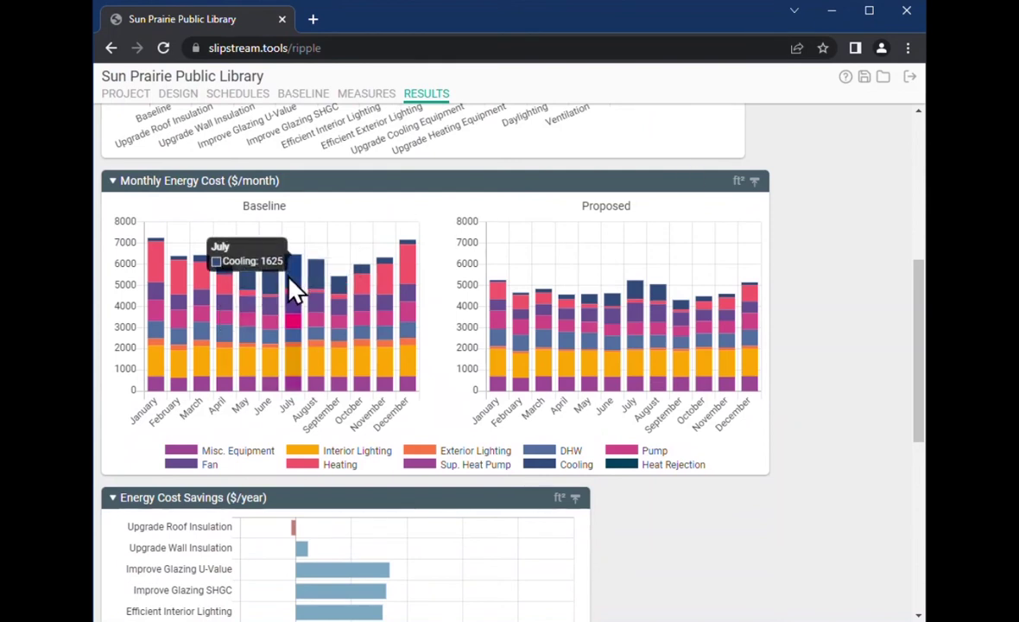
left_click(113, 183)
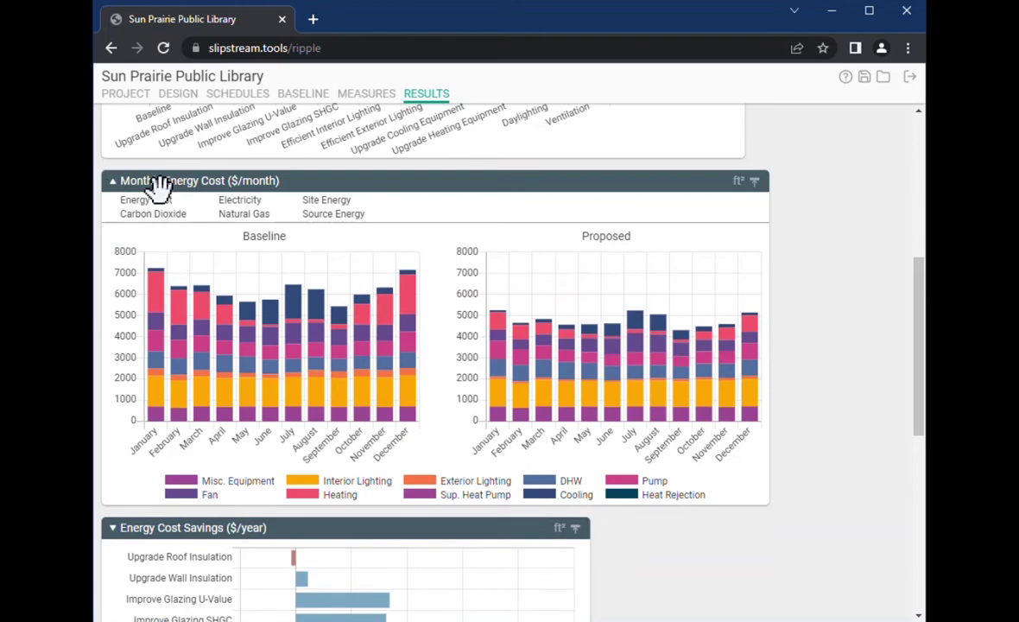
left_click(239, 204)
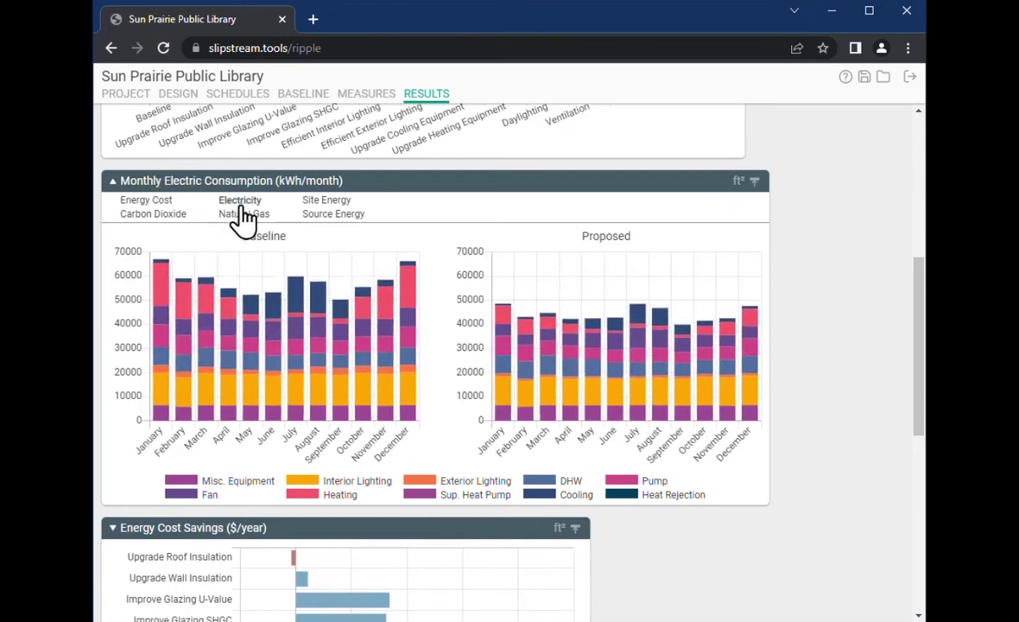
left_click(240, 214)
left_click(144, 204)
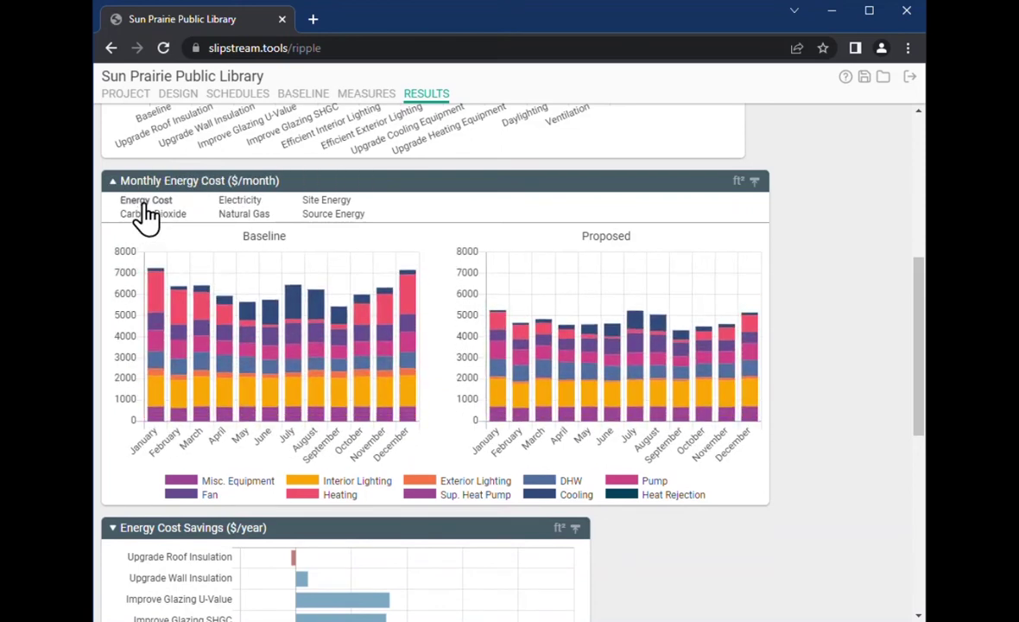
left_click(239, 204)
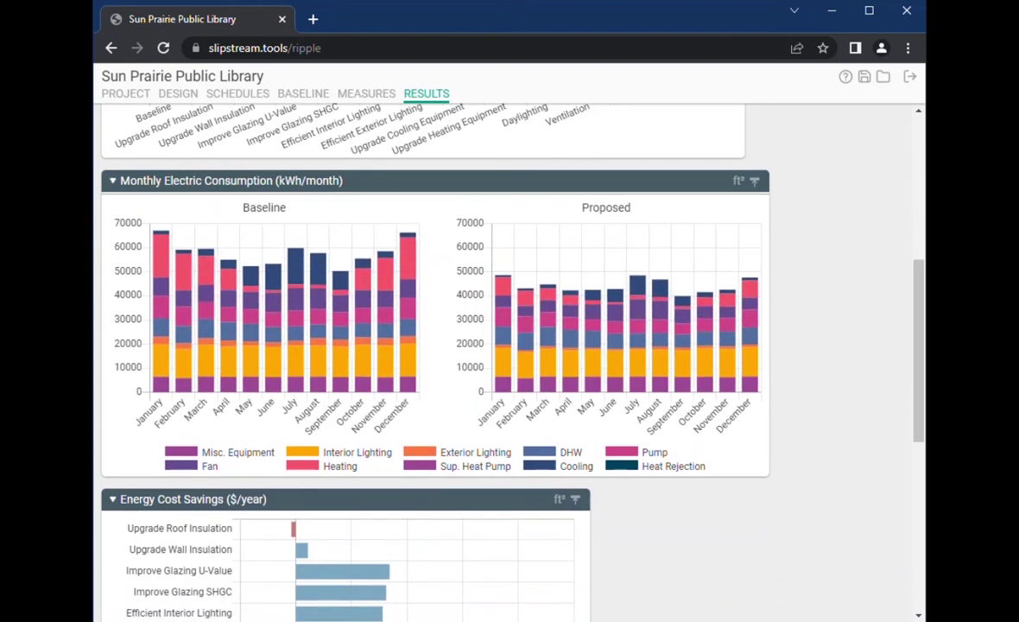
Step: Hide every monthly electric series except Cooling, including Fan, Interior Lighting, Heating and Heat Rejection
mouse_move(304, 294)
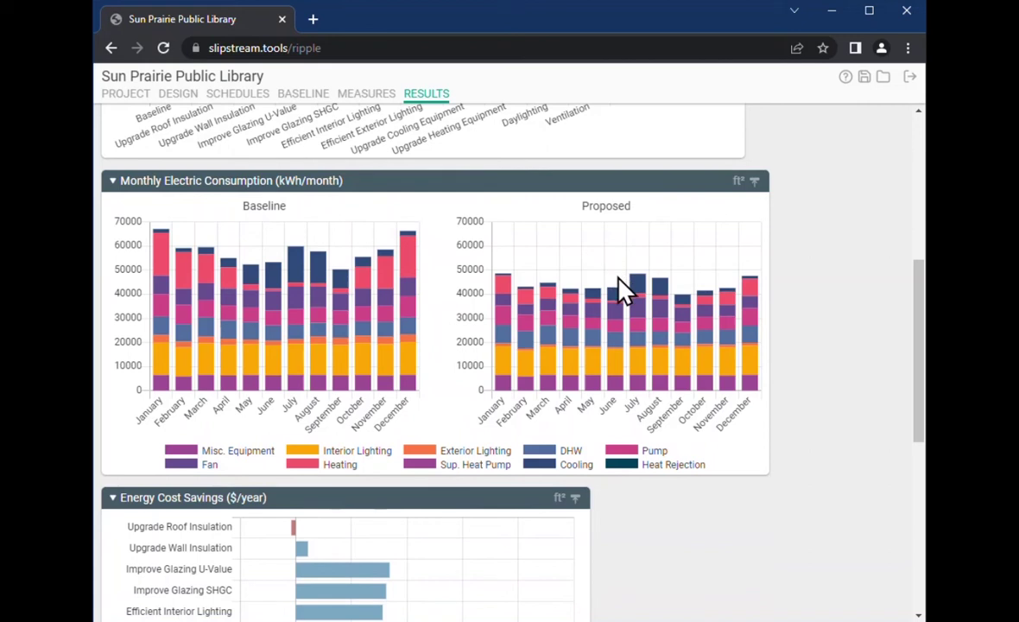
mouse_move(634, 281)
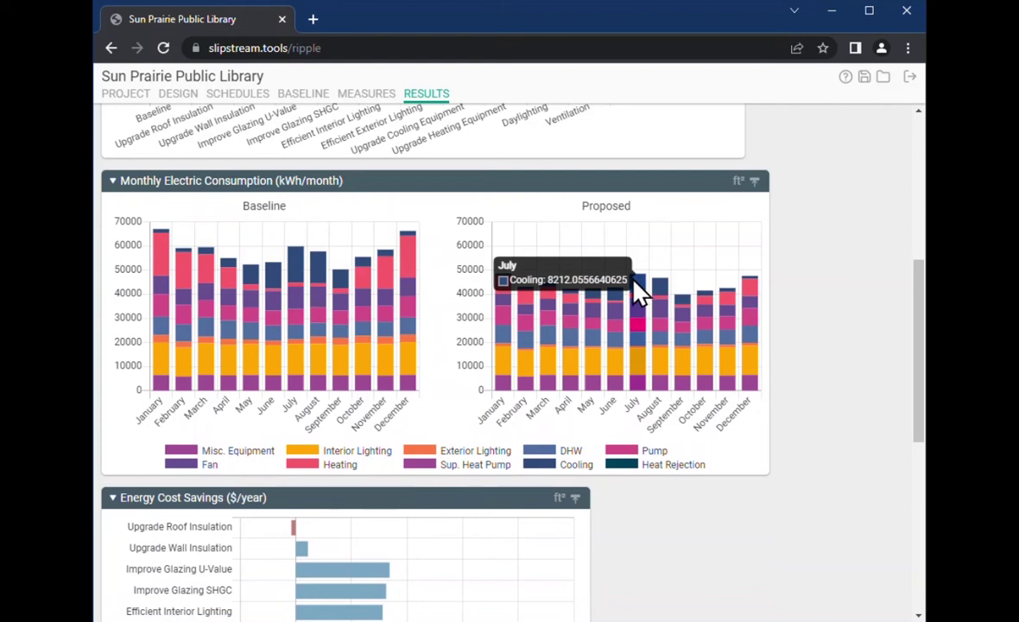
left_click(249, 456)
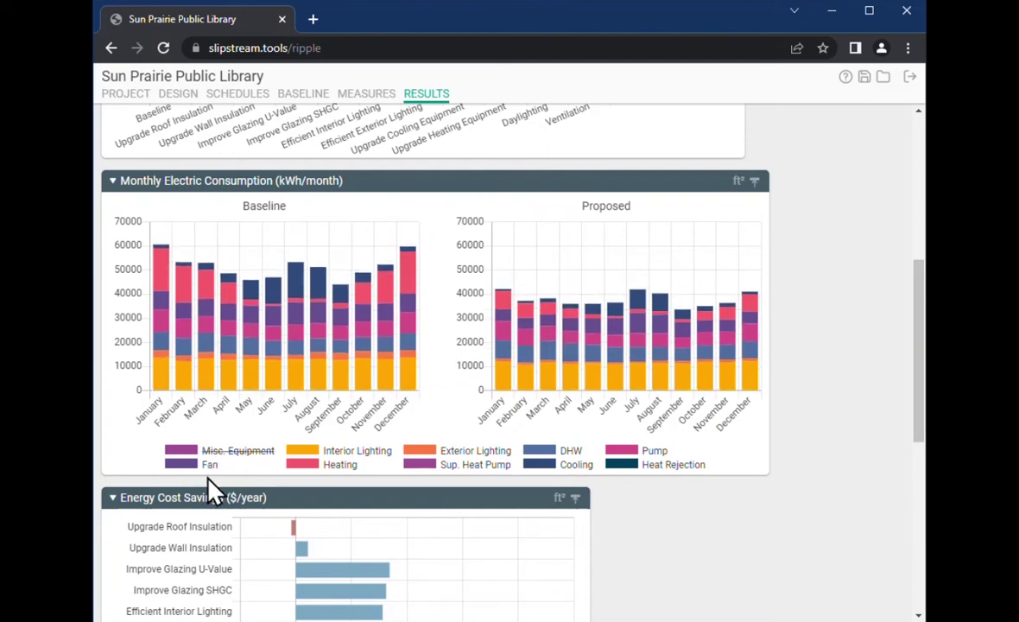
left_click(211, 467)
left_click(361, 451)
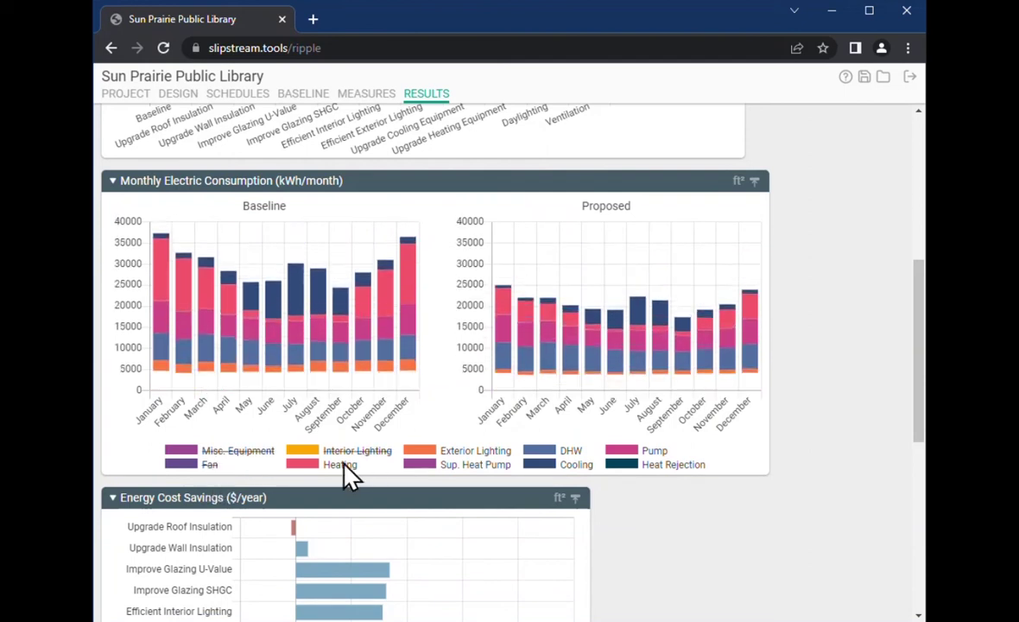
left_click(356, 465)
left_click(471, 453)
left_click(475, 465)
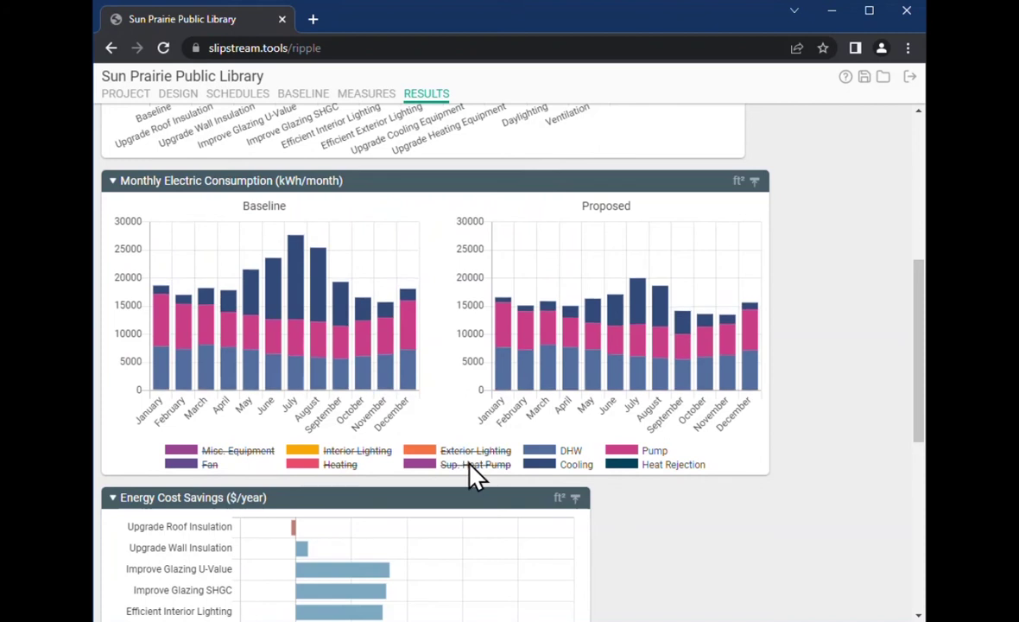
left_click(562, 452)
left_click(639, 452)
left_click(665, 467)
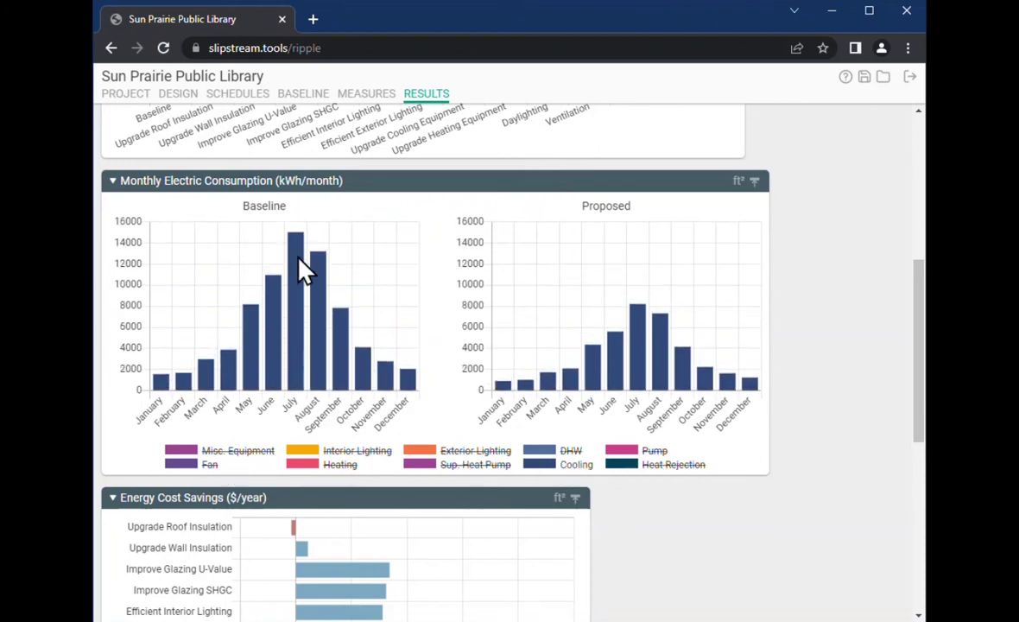
scroll(474, 200, "down", 2)
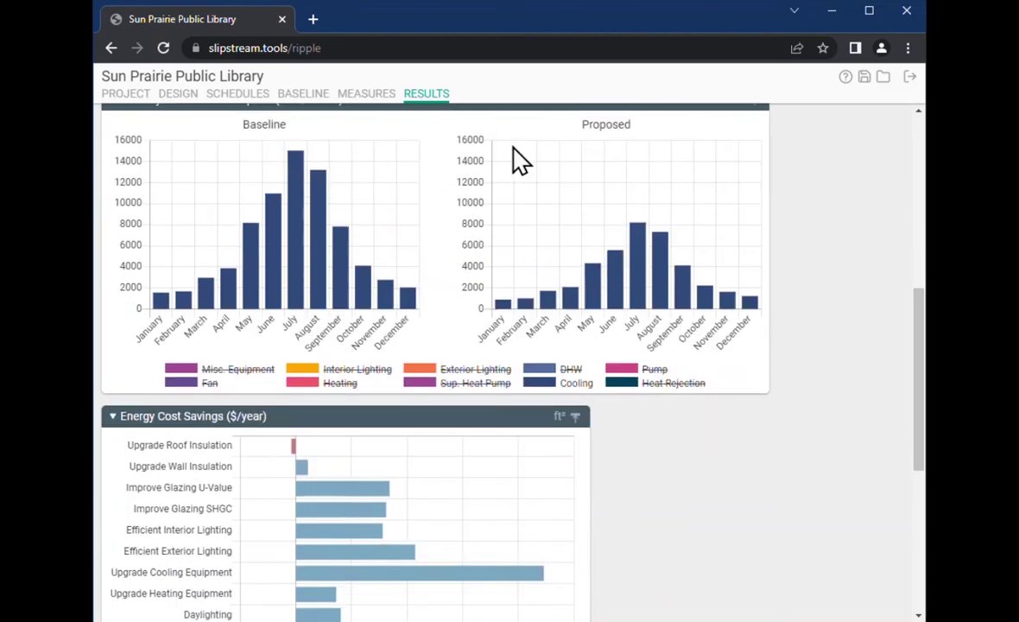
scroll(518, 160, "down", 4)
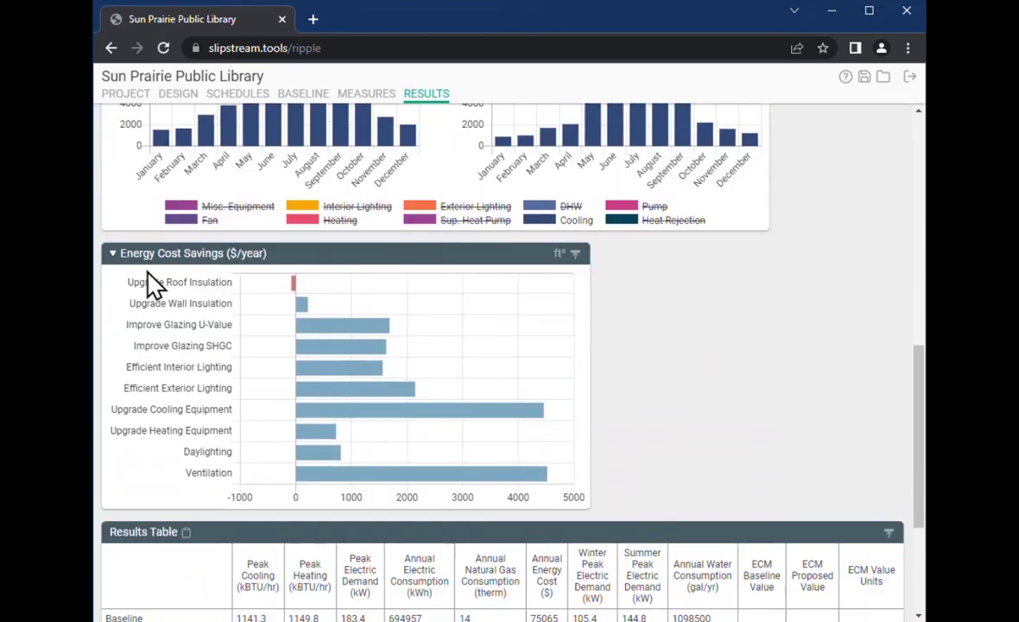
left_click(115, 259)
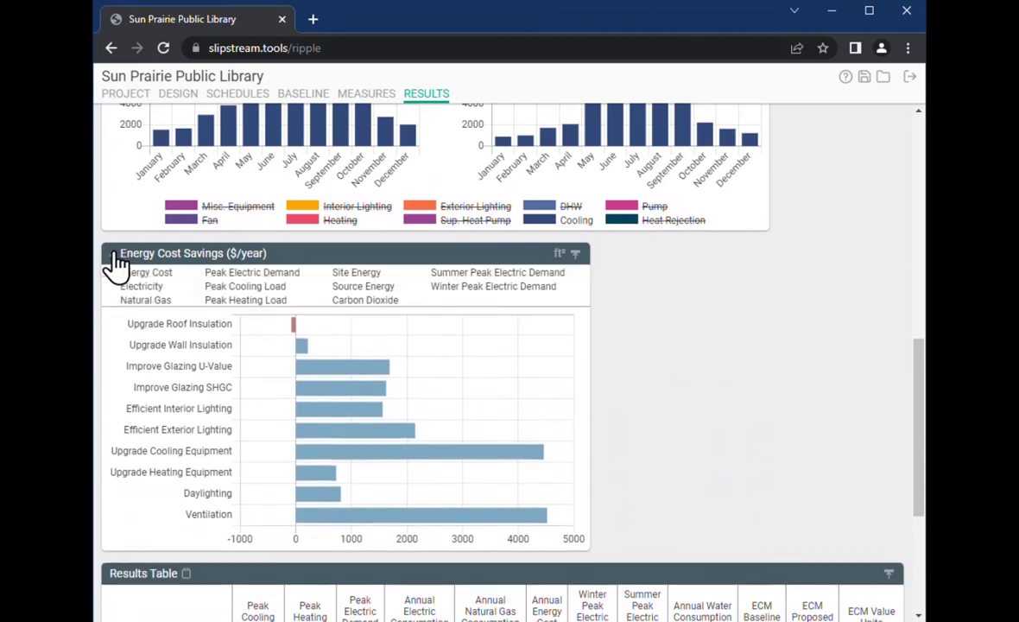
left_click(226, 286)
left_click(137, 299)
left_click(145, 272)
left_click(141, 285)
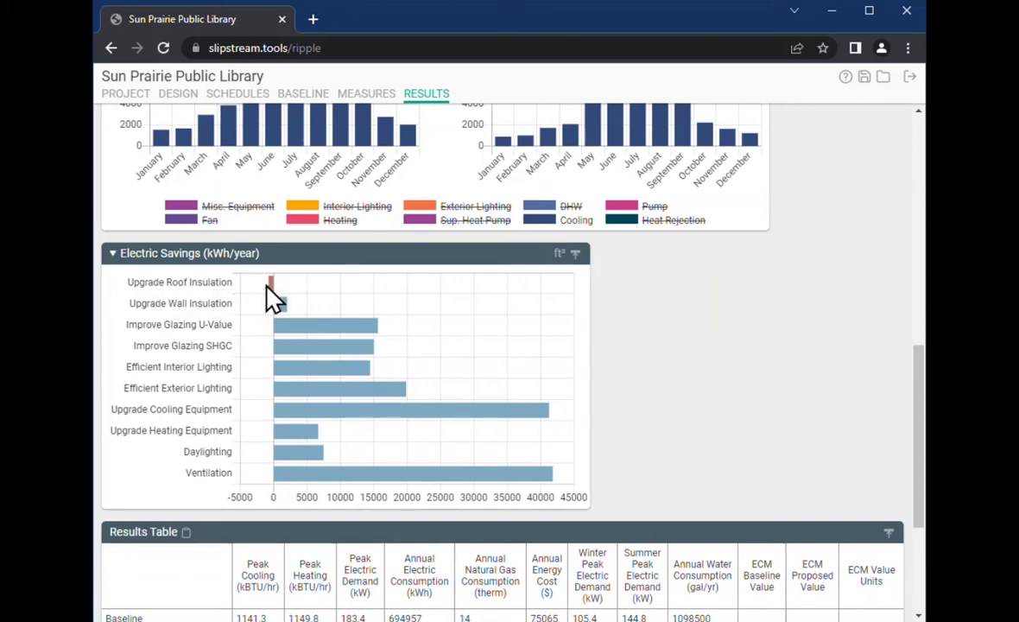
mouse_move(273, 298)
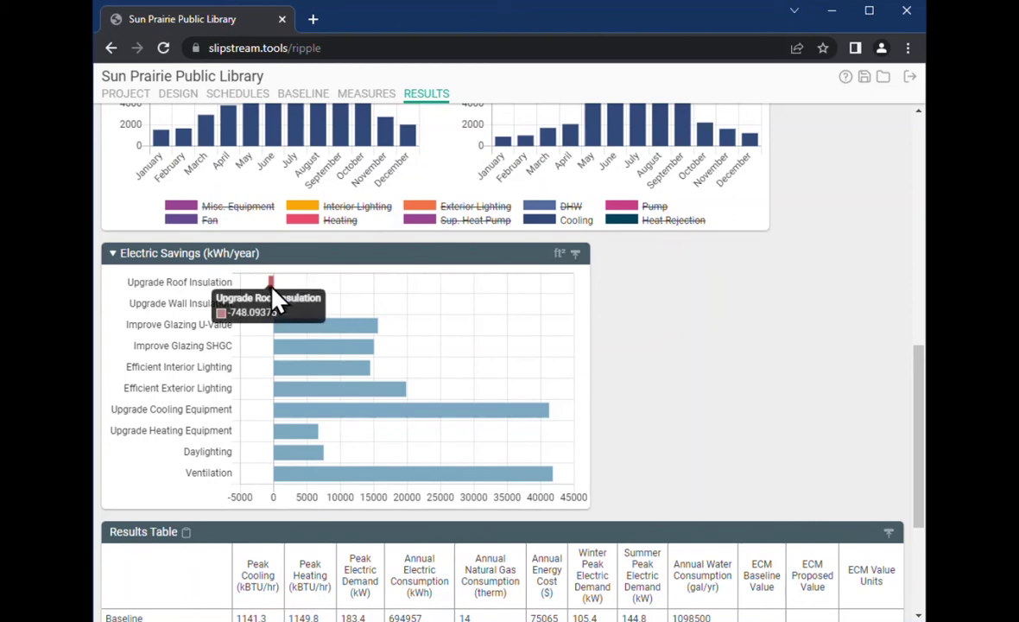
left_click(125, 253)
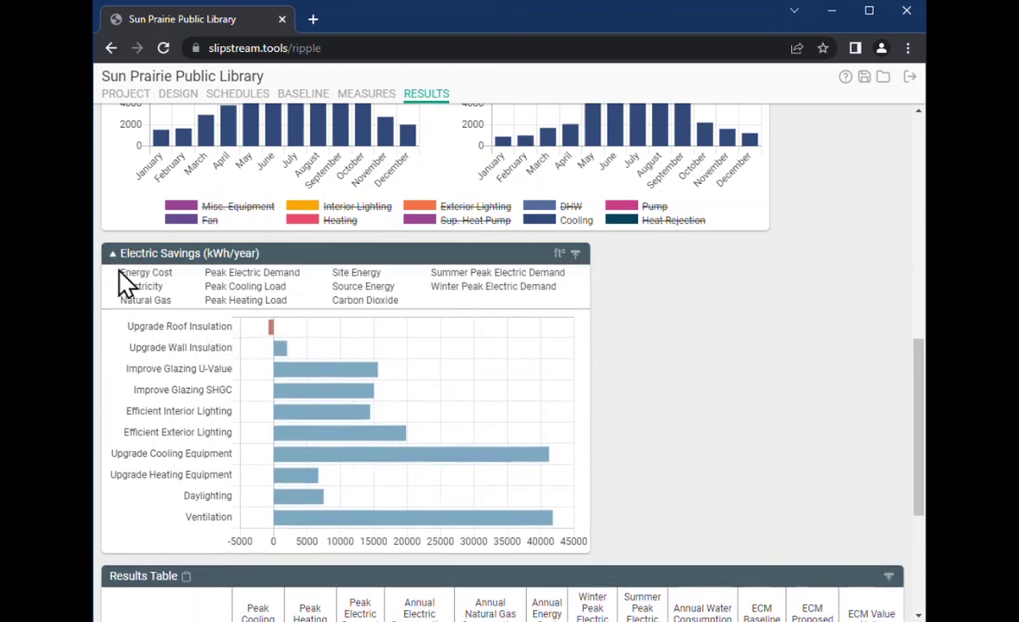
left_click(122, 272)
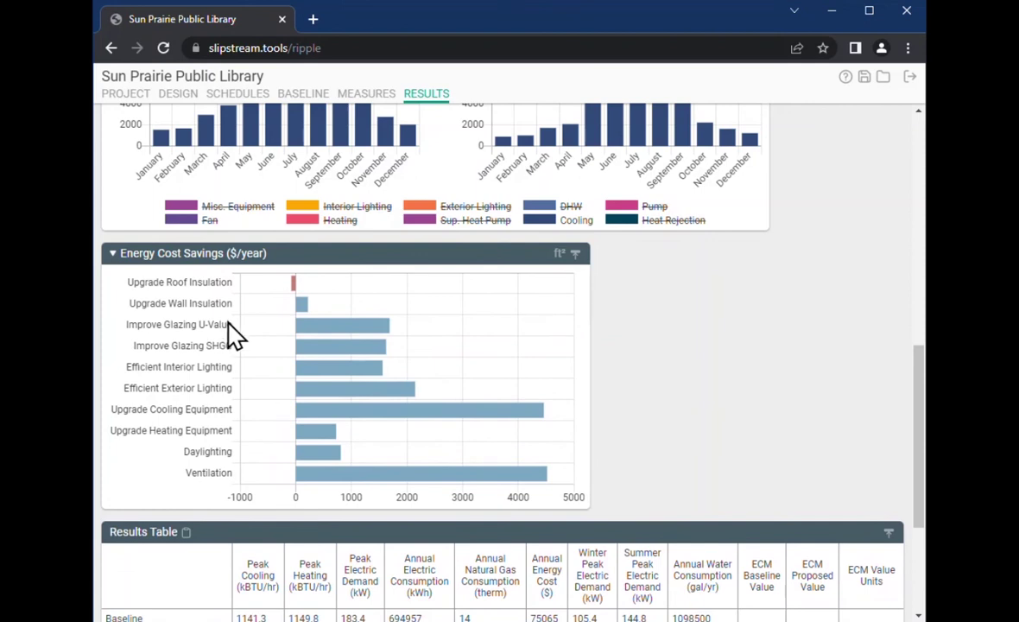
mouse_move(295, 291)
scroll(392, 332, "up", 4)
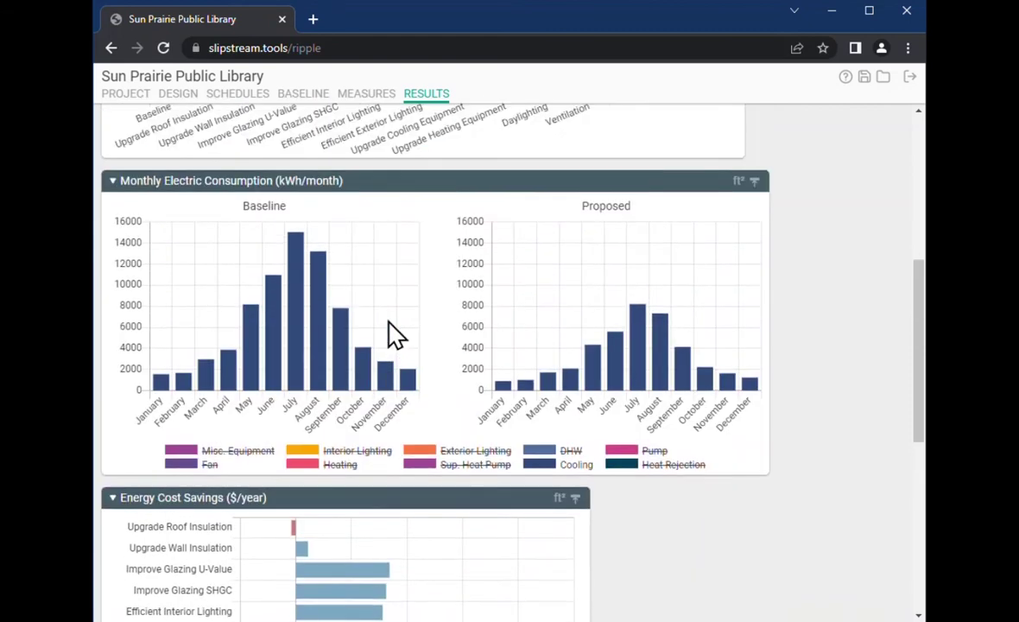
Step: Leave only the Cooling series visible in the Annual Energy Cost chart
scroll(391, 333, "up", 4)
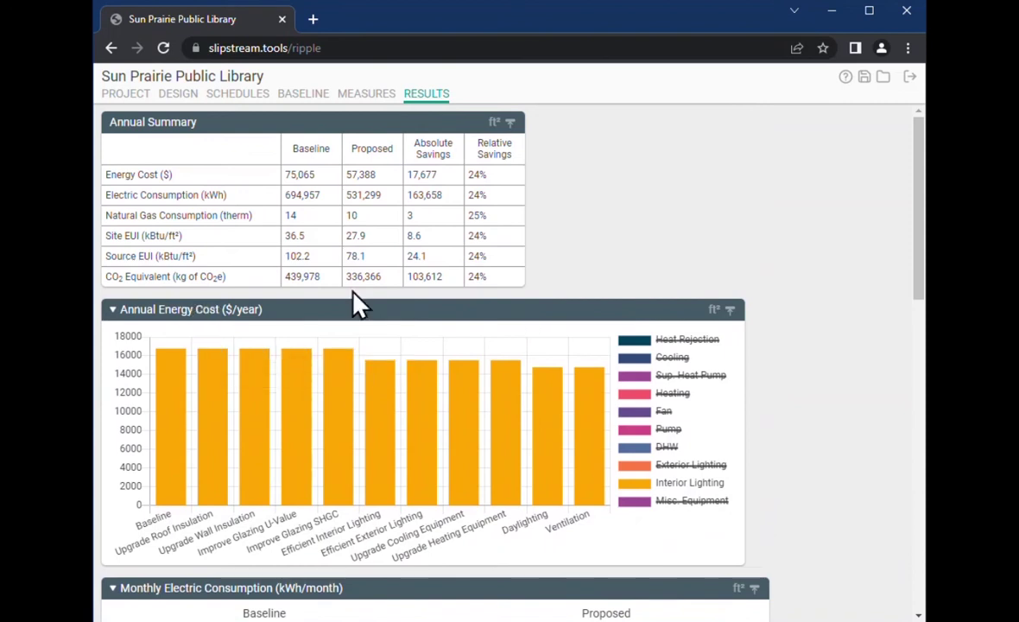
left_click(679, 342)
left_click(668, 360)
left_click(681, 341)
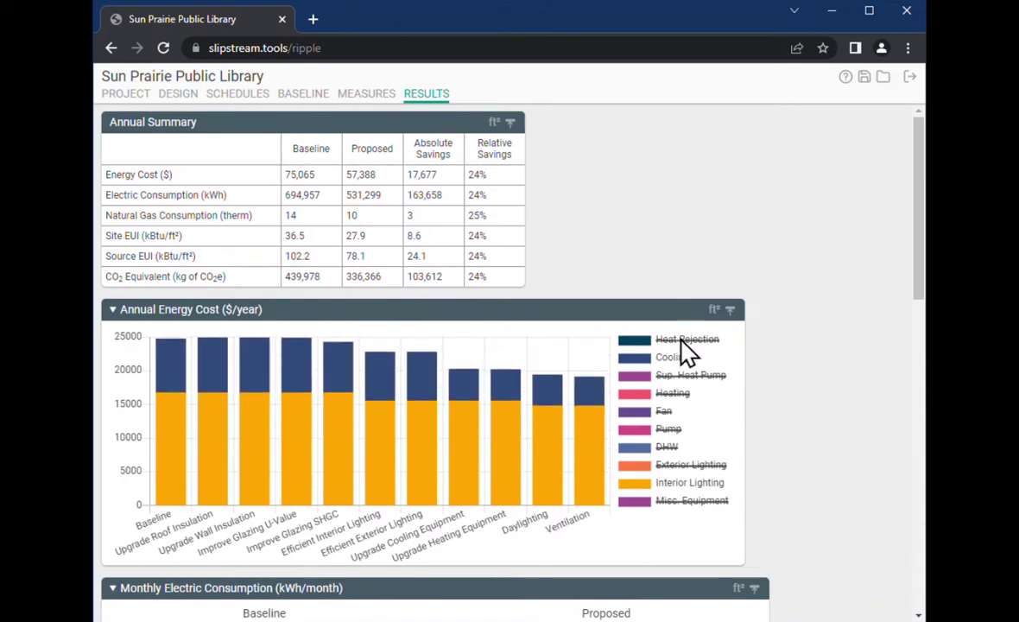
left_click(680, 486)
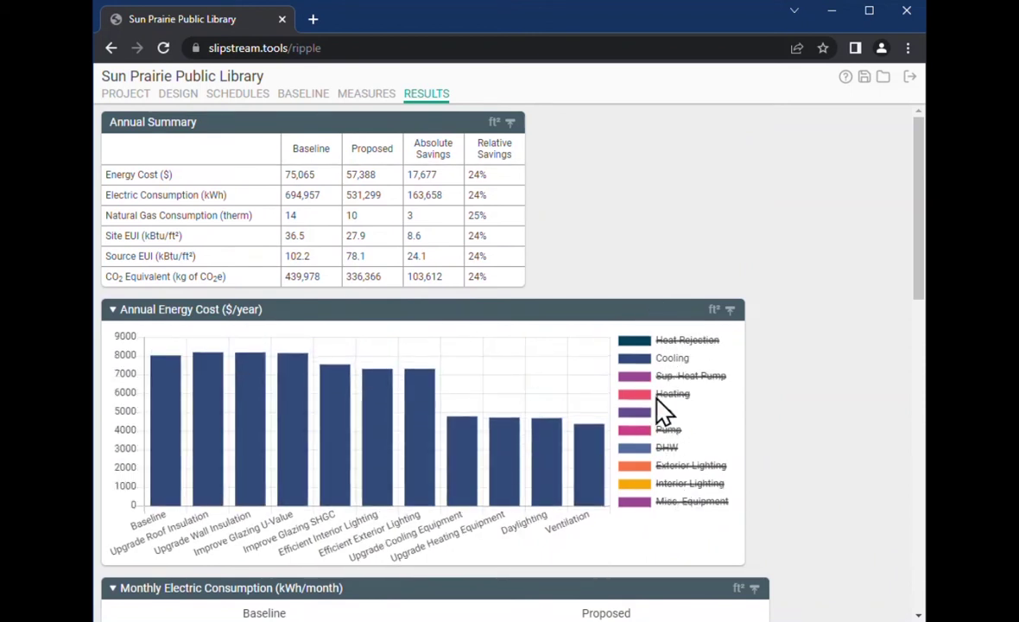
mouse_move(171, 401)
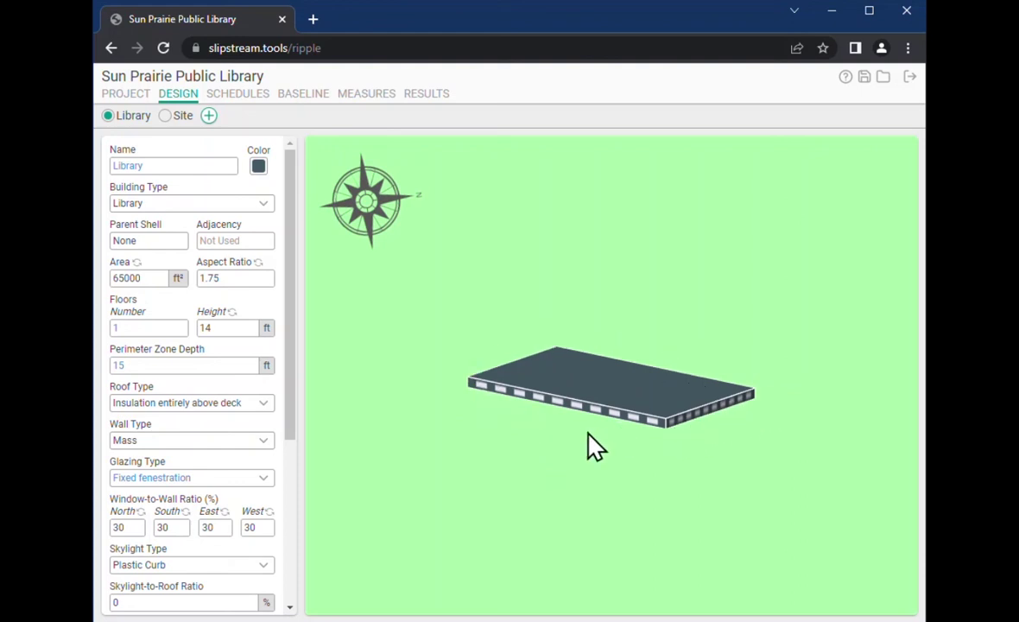
Step: Orbit the Library building model to view it from a higher angle
left_click_drag(633, 364, 570, 458)
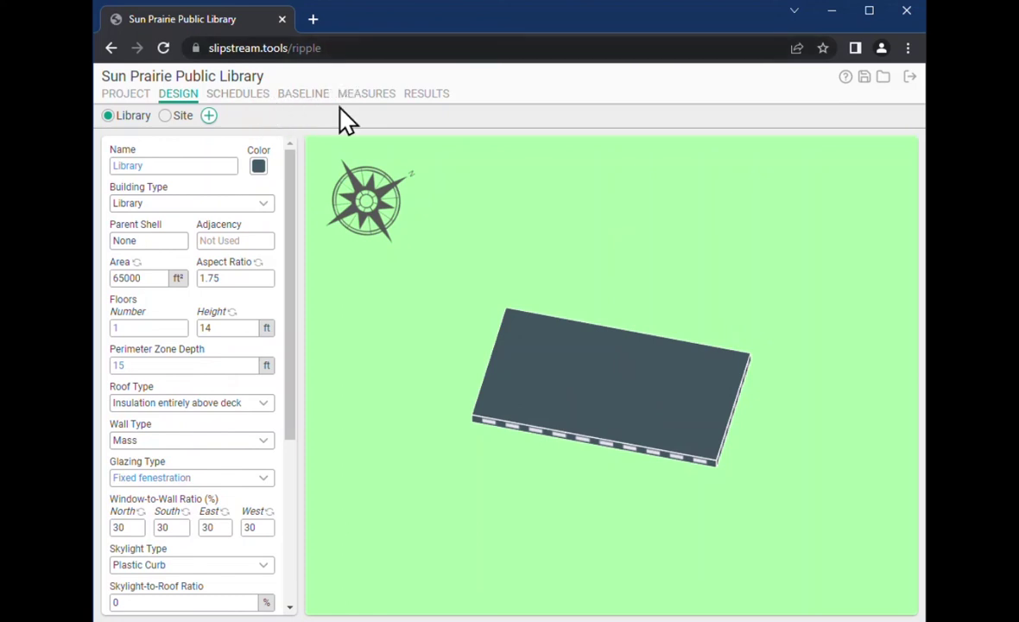
Step: Return to Results, review the per-measure results table, and overwrite the saved Sun Prairie Public Library project
left_click(365, 99)
left_click(413, 96)
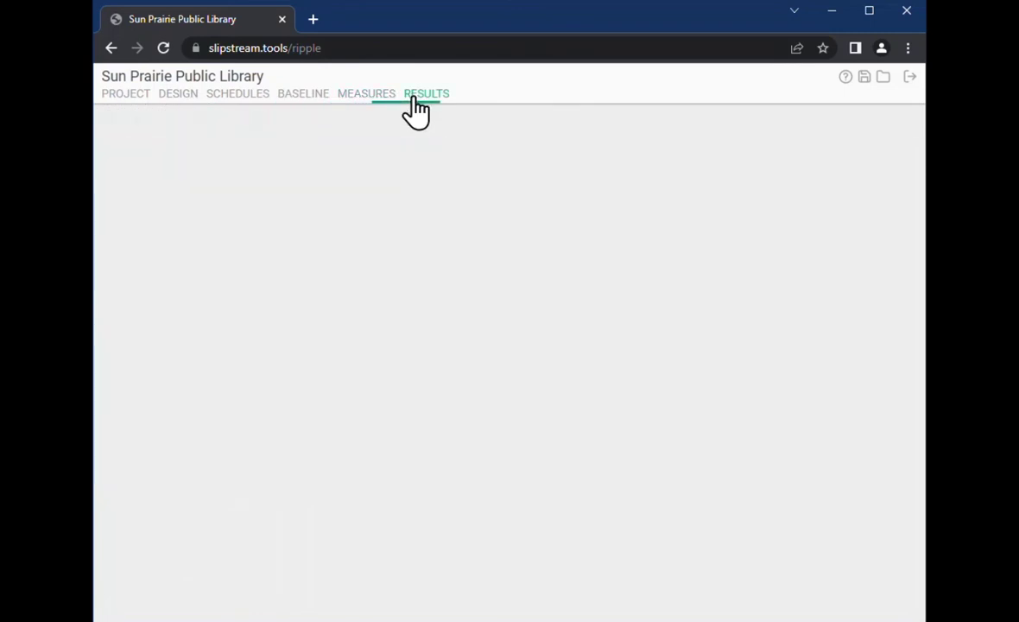
scroll(587, 401, "down", 3)
scroll(587, 402, "down", 6)
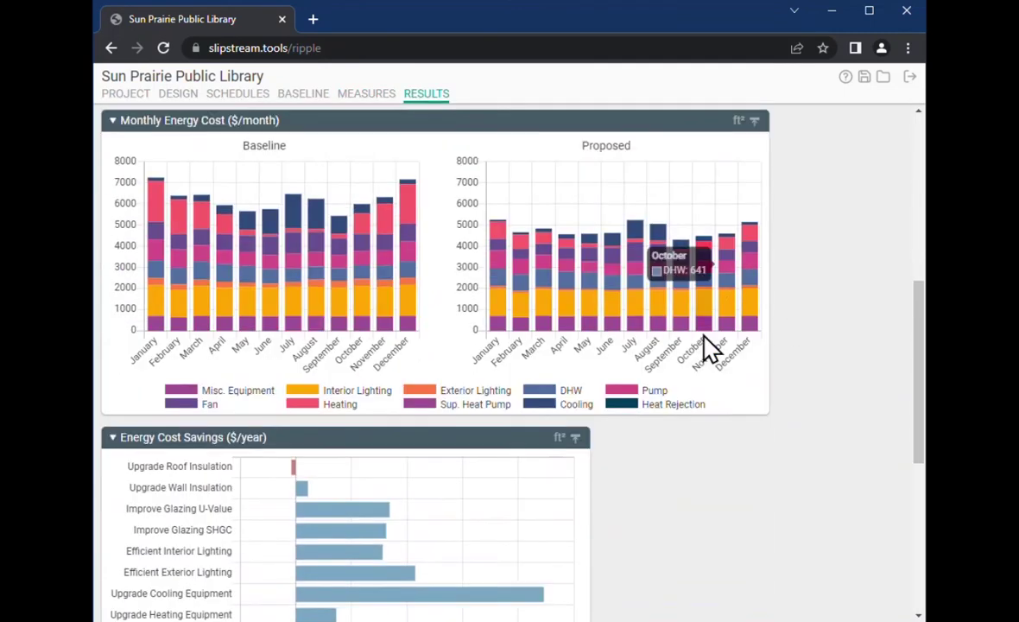
mouse_move(296, 212)
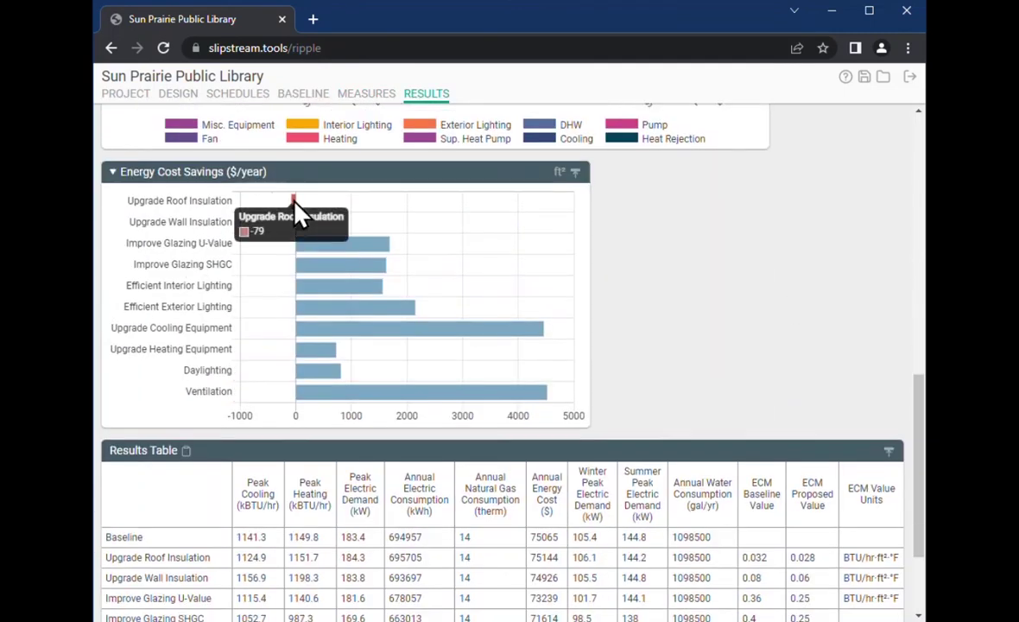
scroll(819, 207, "down", 1)
scroll(823, 210, "down", 1)
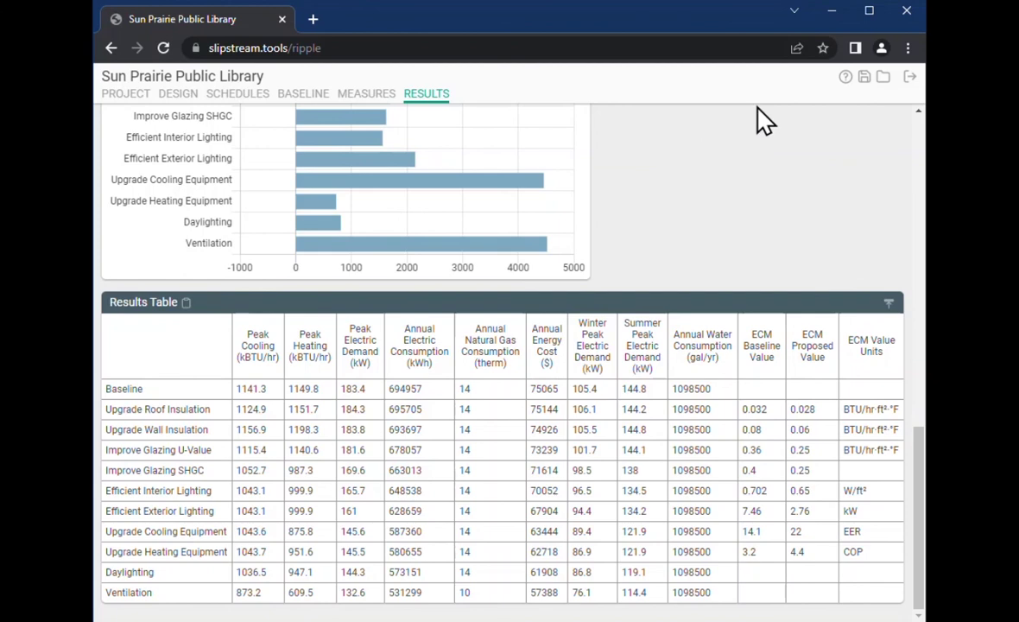
left_click(864, 80)
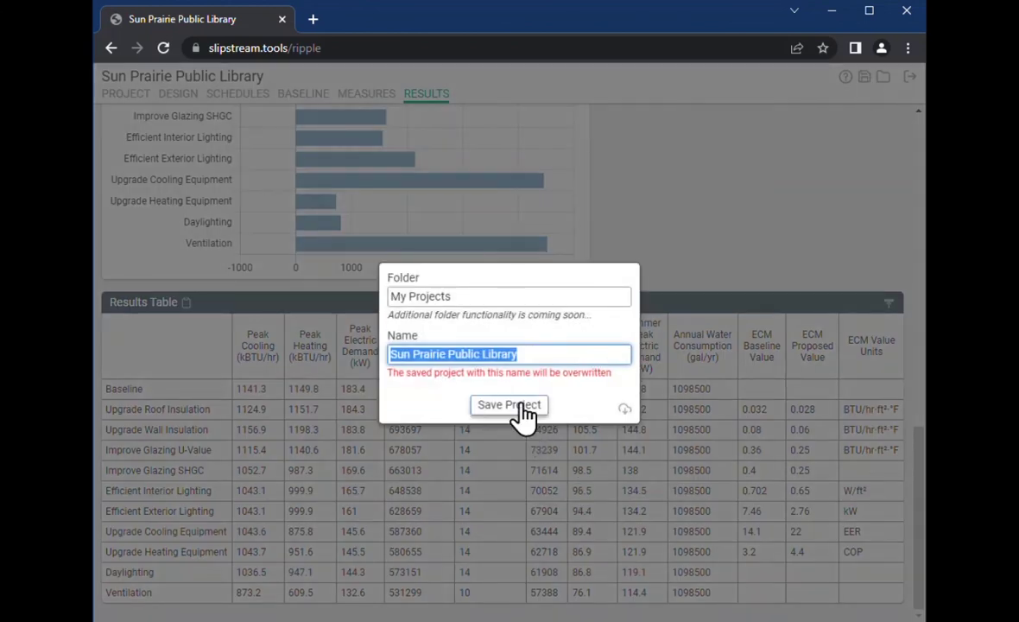
left_click(514, 408)
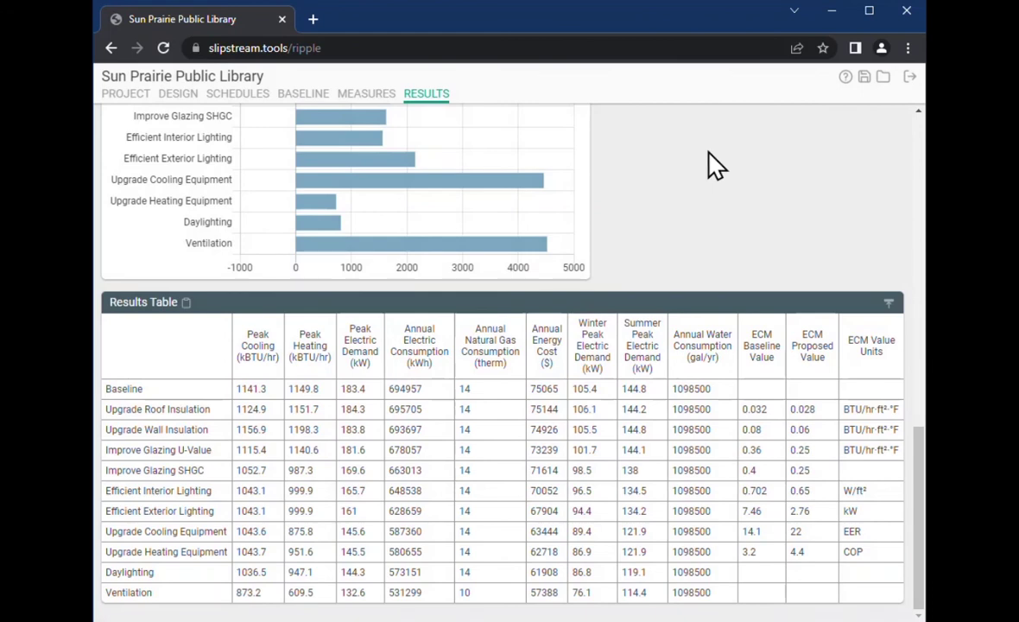